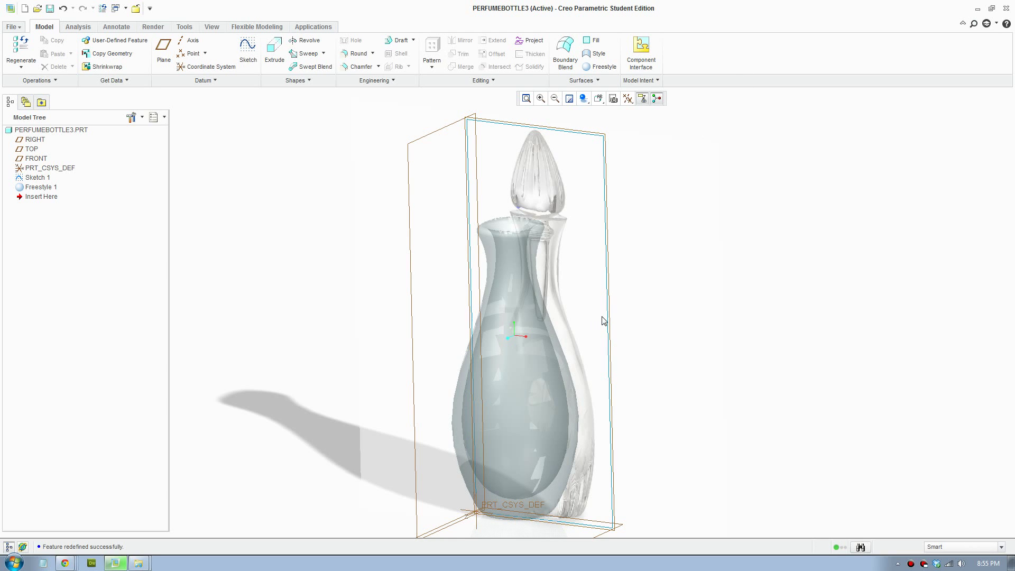
# Orbit the perfume bottle to a front-facing view
pyautogui.moveTo(613, 311); pyautogui.dragTo(587, 264, button='middle')
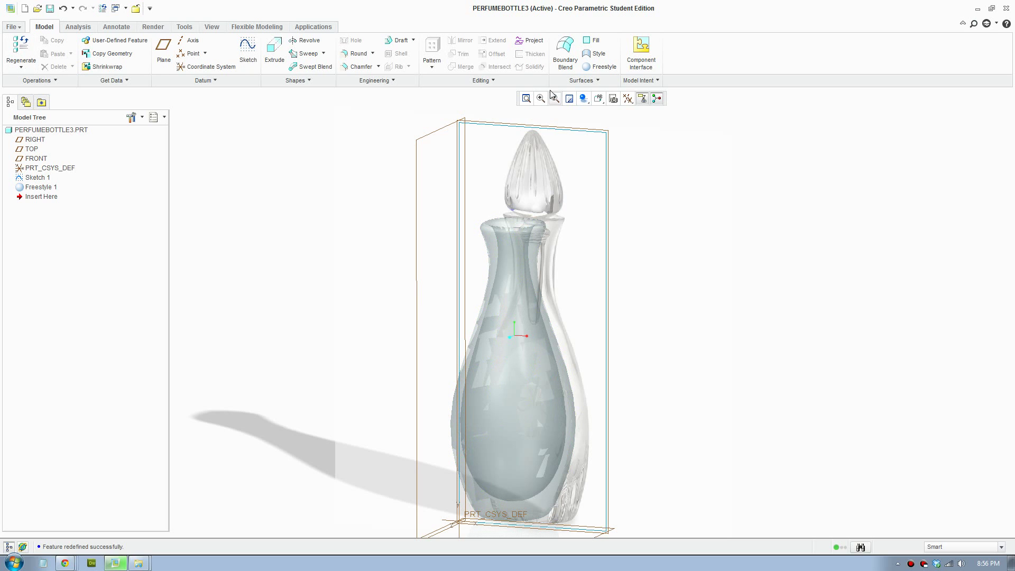
# Start a new Freestyle feature, add a Sphere primitive and box-select its whole cage
pyautogui.click(590, 70)
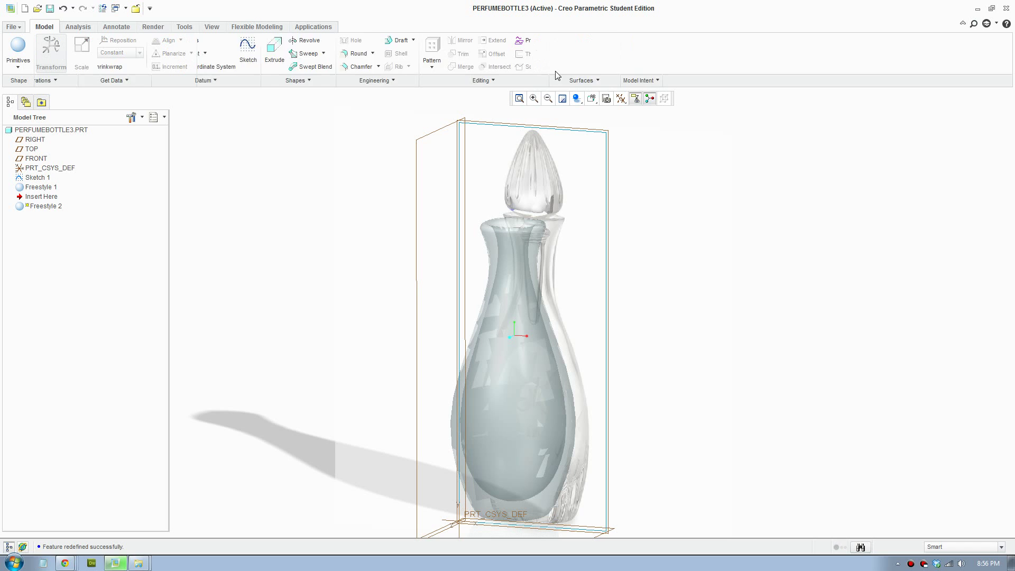
pyautogui.click(17, 52)
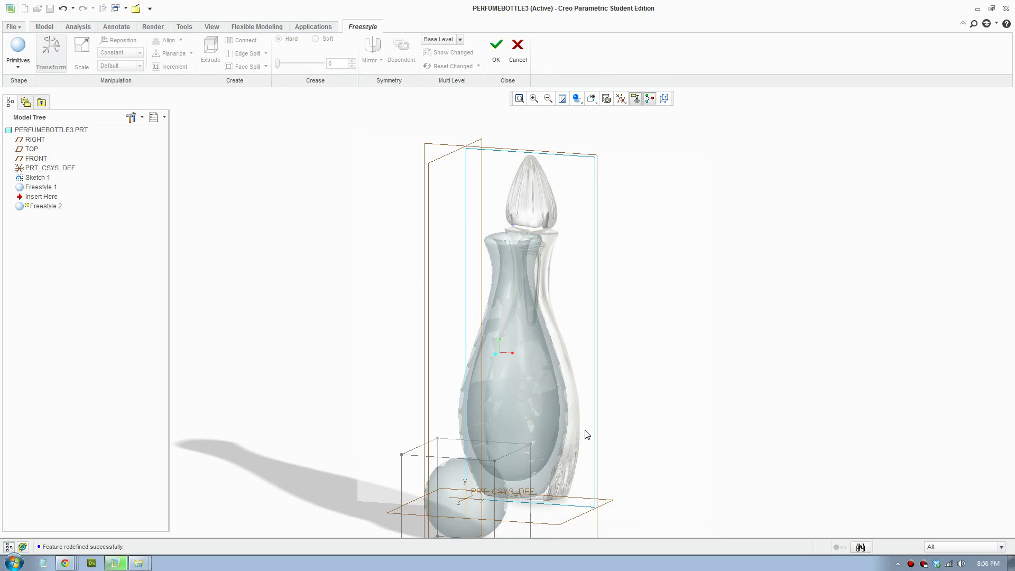
pyautogui.moveTo(584, 423); pyautogui.dragTo(365, 301, button='middle')
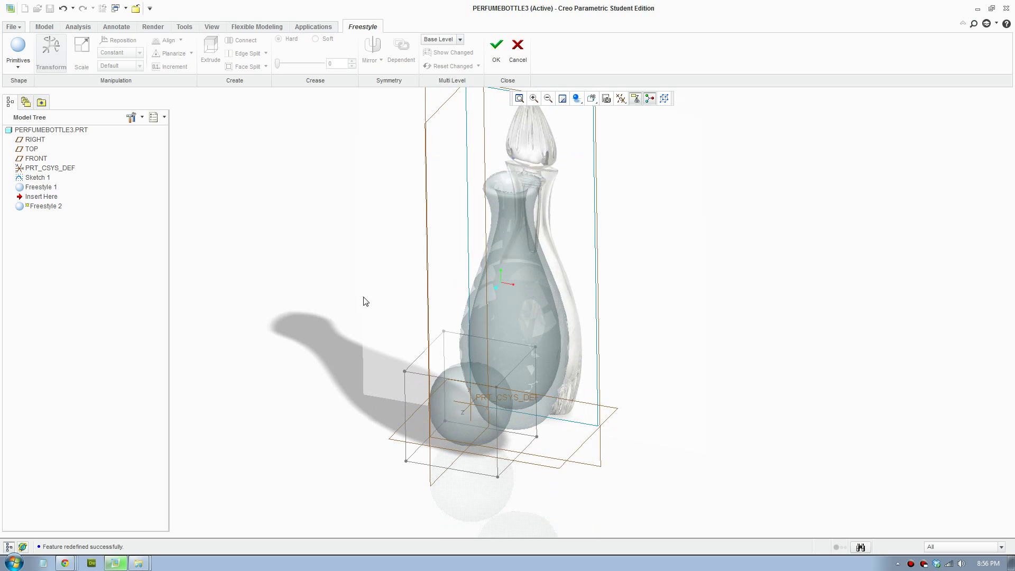
pyautogui.moveTo(364, 297); pyautogui.dragTo(585, 484)
pyautogui.moveTo(628, 415)
pyautogui.mouseDown(button='middle')
pyautogui.moveTo(636, 369)
pyautogui.moveTo(628, 389)
pyautogui.mouseUp(button='middle')
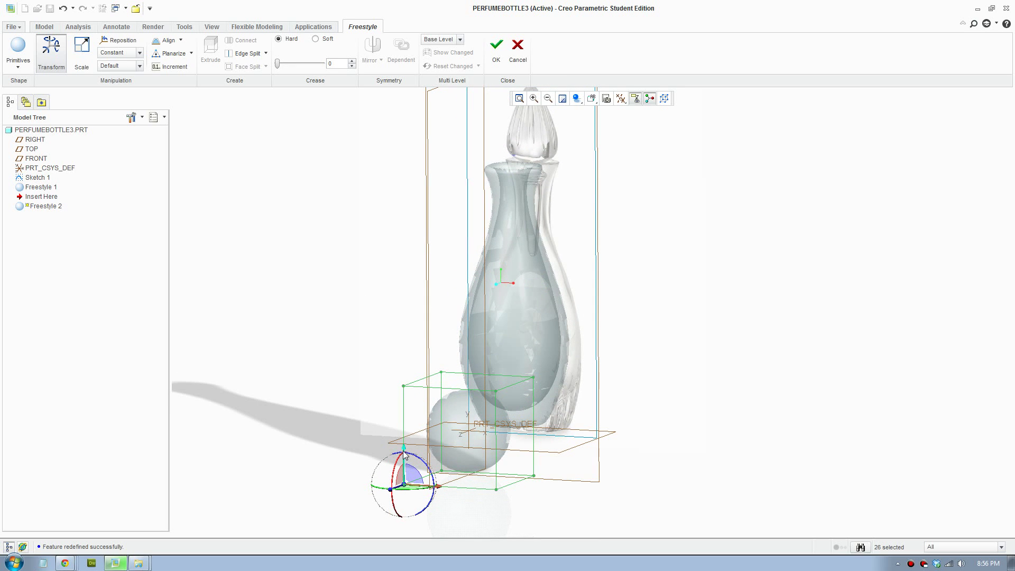
# Move the sphere up onto the bottle's neck so it sits just above it
pyautogui.moveTo(403, 450); pyautogui.dragTo(423, 165)
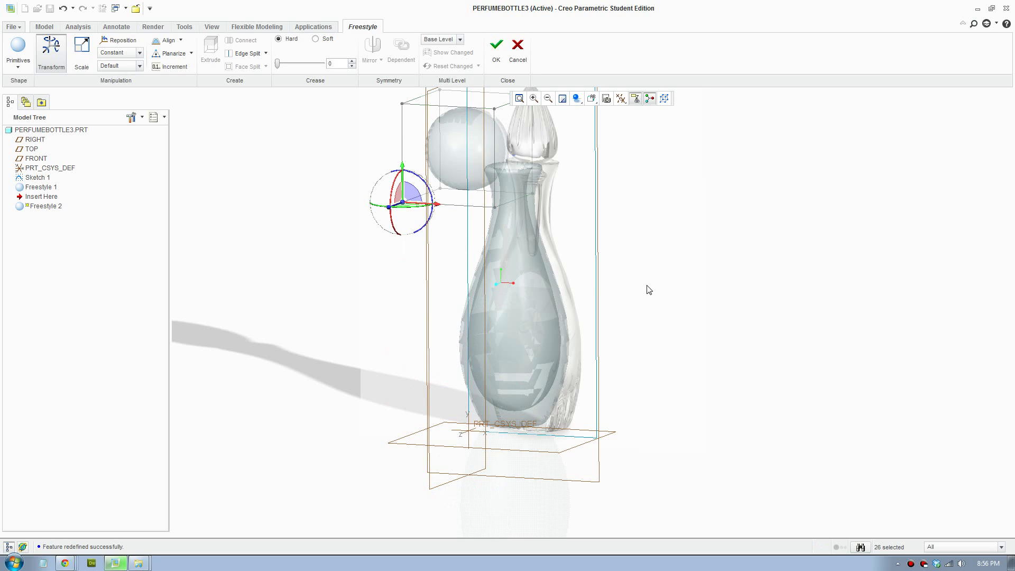
pyautogui.keyDown('shift'); pyautogui.moveTo(649, 290); pyautogui.dragTo(610, 357, button='middle'); pyautogui.keyUp('shift')
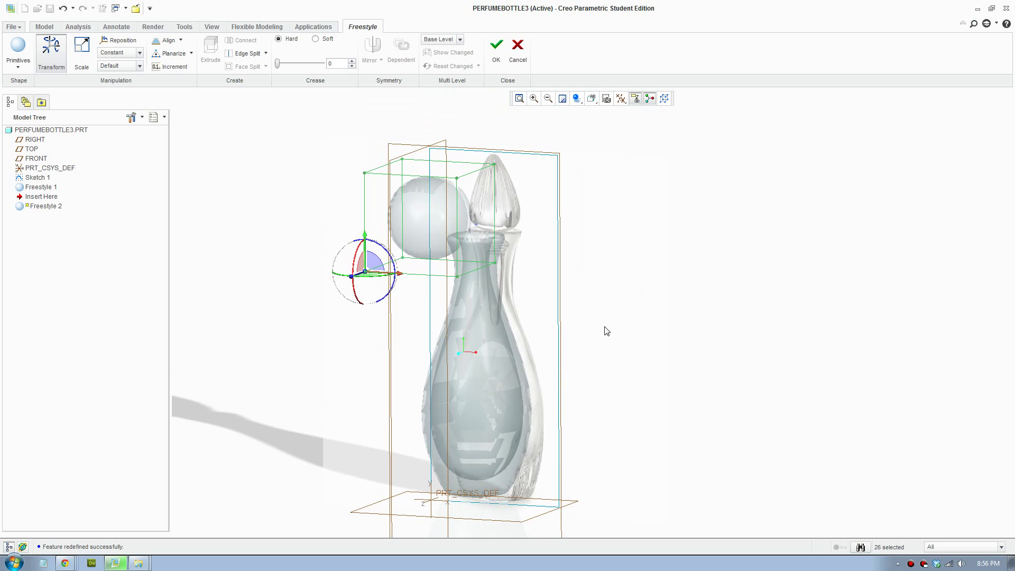
pyautogui.moveTo(573, 272); pyautogui.dragTo(535, 330, button='middle')
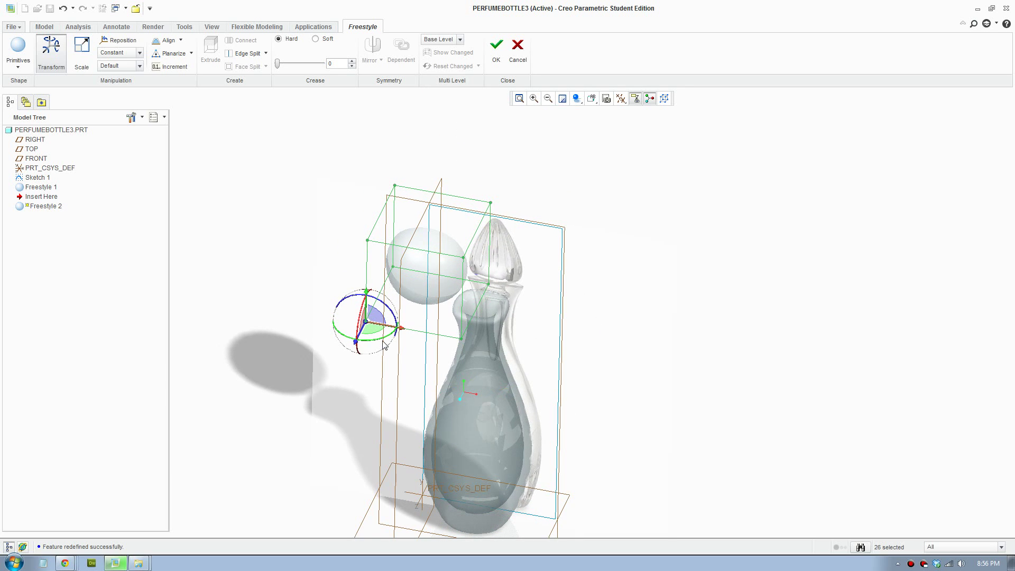
pyautogui.moveTo(374, 331); pyautogui.dragTo(591, 272)
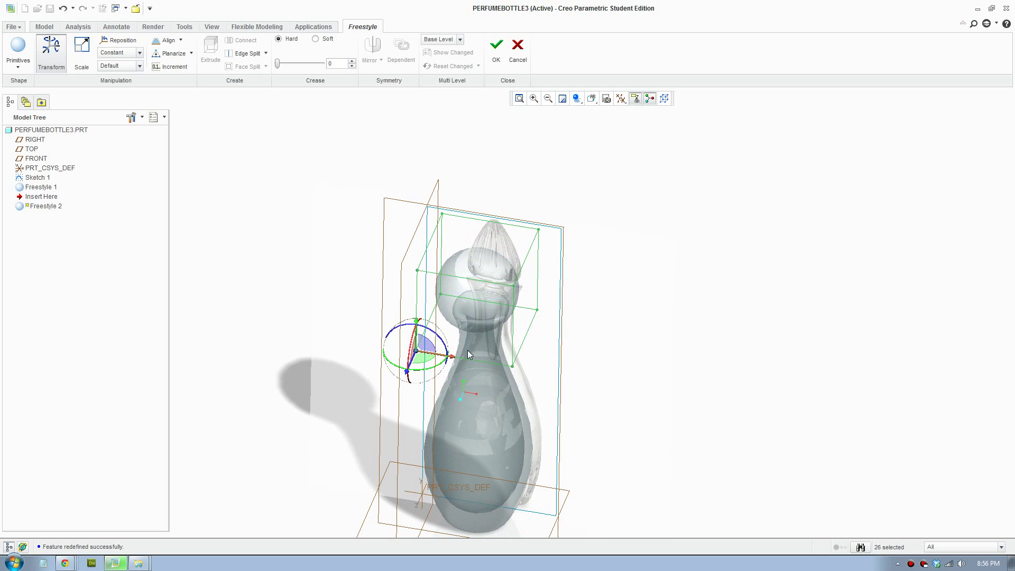
pyautogui.moveTo(429, 361); pyautogui.dragTo(434, 363)
pyautogui.moveTo(590, 309); pyautogui.dragTo(602, 259, button='middle')
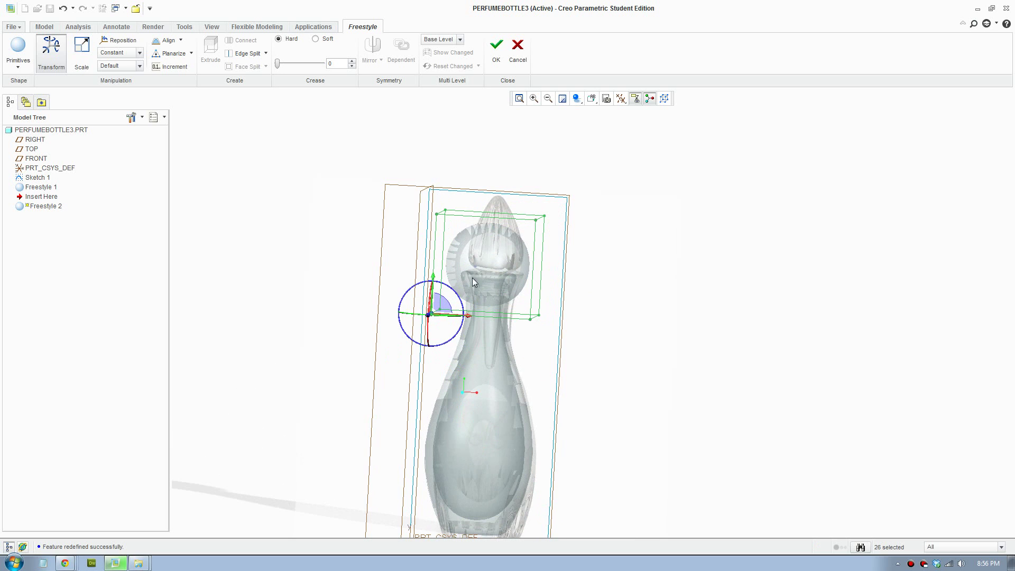
pyautogui.moveTo(434, 281); pyautogui.dragTo(436, 251)
# Scale the sphere narrower and taller into an upright egg-shaped head
pyautogui.click(82, 50)
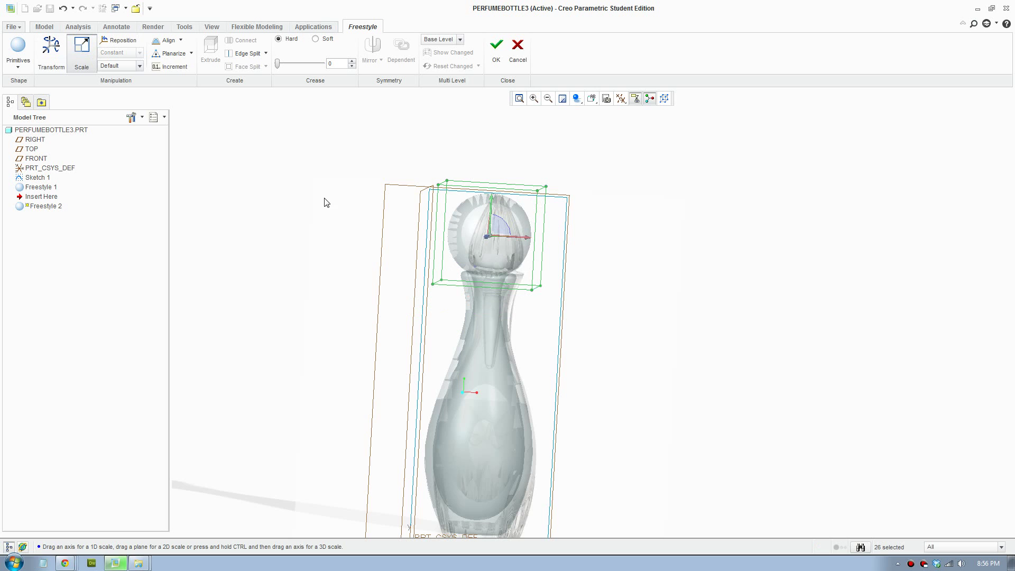
pyautogui.moveTo(559, 288); pyautogui.dragTo(549, 291, button='middle')
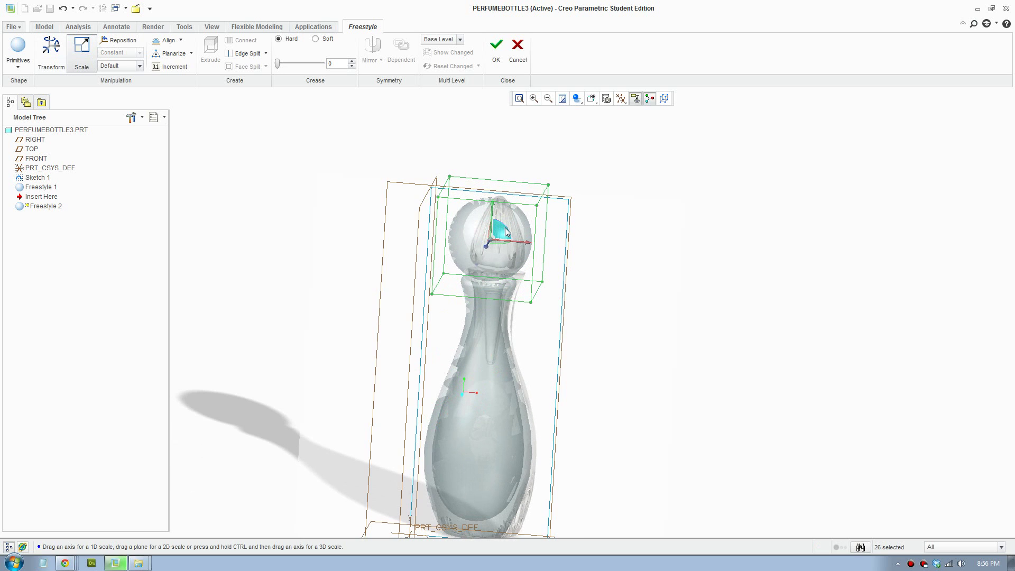
pyautogui.moveTo(525, 249); pyautogui.dragTo(521, 248)
pyautogui.moveTo(521, 248); pyautogui.dragTo(505, 259, button='middle')
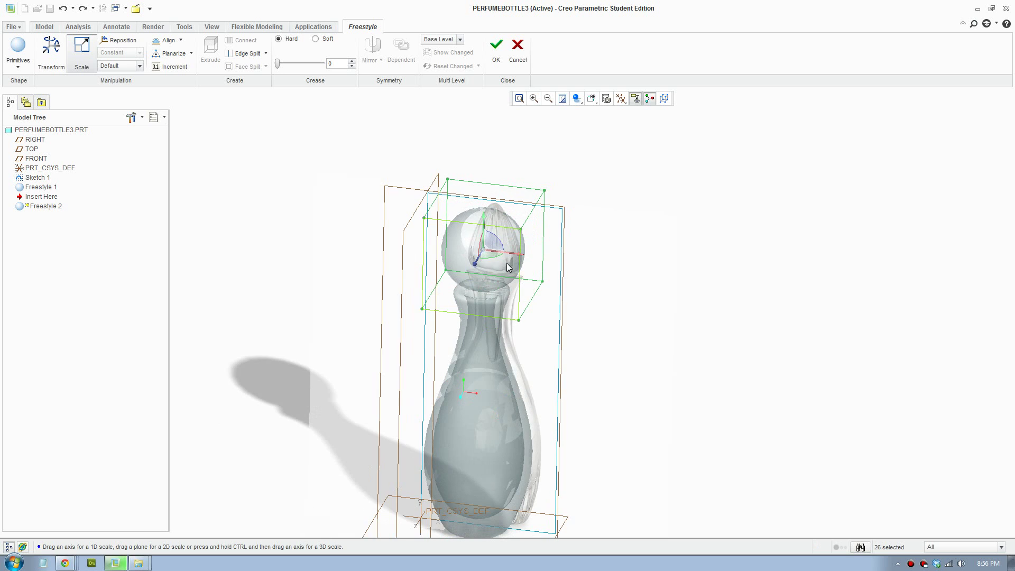
pyautogui.moveTo(503, 262); pyautogui.dragTo(483, 244)
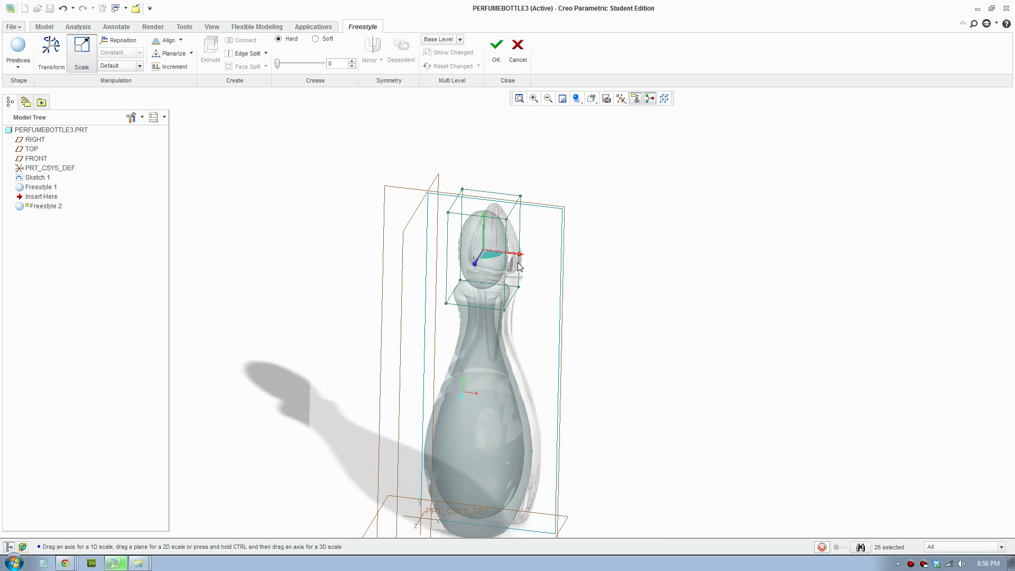
pyautogui.moveTo(519, 267)
pyautogui.mouseDown(button='middle')
pyautogui.moveTo(510, 222)
pyautogui.moveTo(525, 224)
pyautogui.moveTo(512, 223)
pyautogui.mouseUp(button='middle')
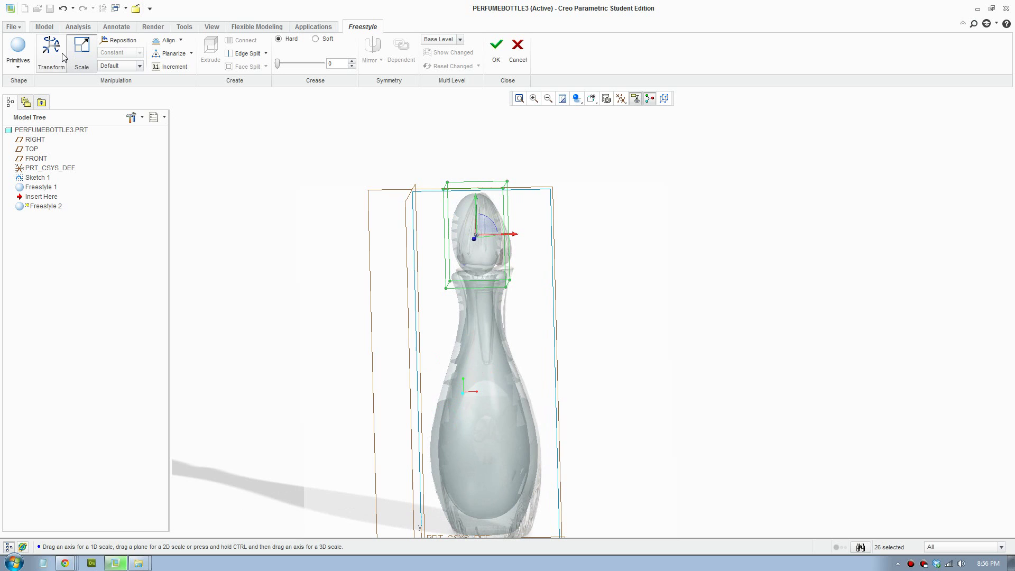
# Box-select the stopper's lower control points and raise them
pyautogui.click(44, 57)
pyautogui.moveTo(387, 268); pyautogui.dragTo(568, 344)
pyautogui.moveTo(449, 259); pyautogui.dragTo(449, 242)
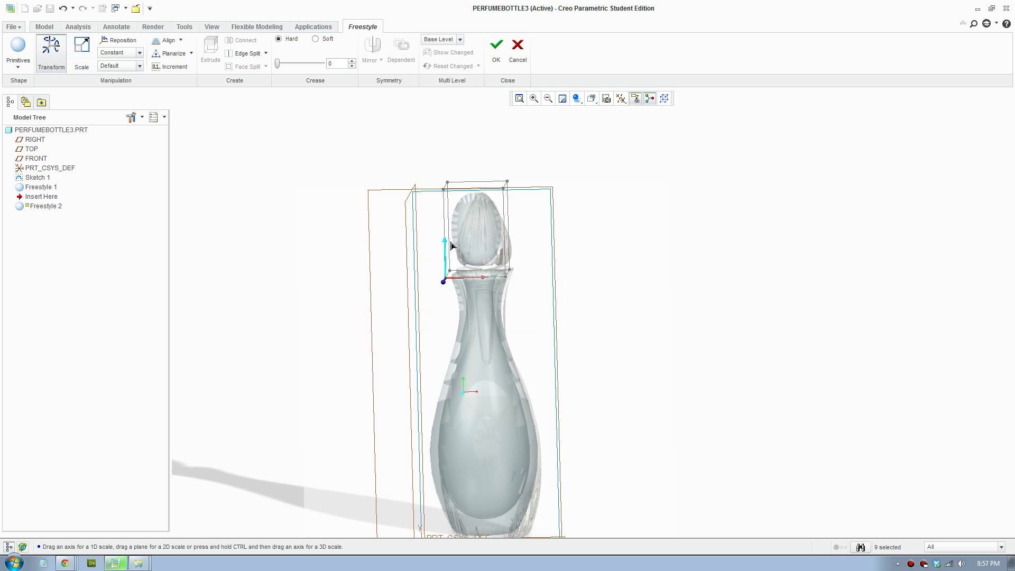
# Select the cap's cage points and stretch the cap vertically into a pointed tip
pyautogui.moveTo(527, 215)
pyautogui.mouseDown(button='middle')
pyautogui.moveTo(632, 246)
pyautogui.moveTo(601, 211)
pyautogui.moveTo(635, 224)
pyautogui.moveTo(574, 209)
pyautogui.mouseUp(button='middle')
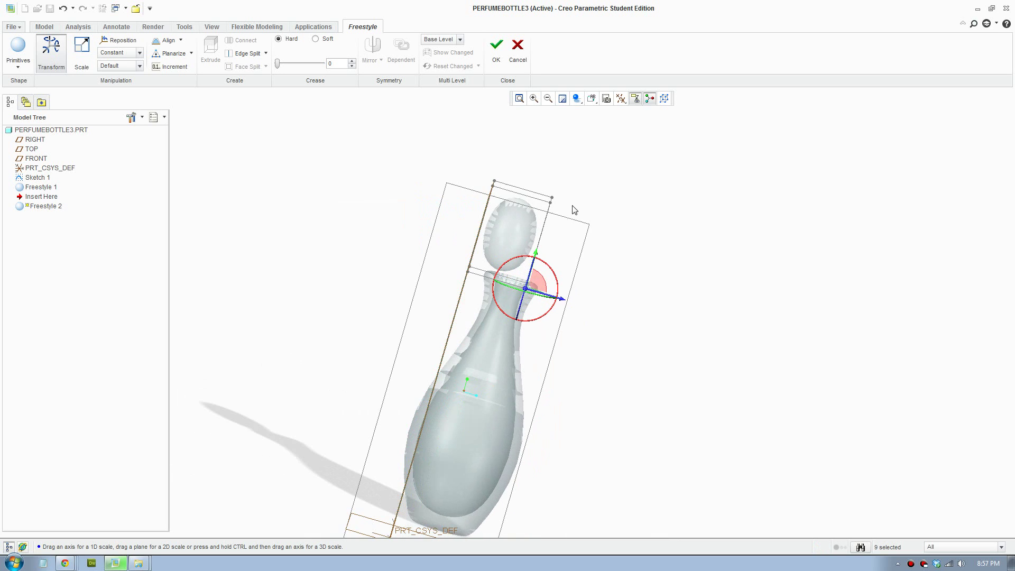
pyautogui.moveTo(543, 236); pyautogui.dragTo(576, 303)
pyautogui.moveTo(592, 276); pyautogui.dragTo(536, 228, button='middle')
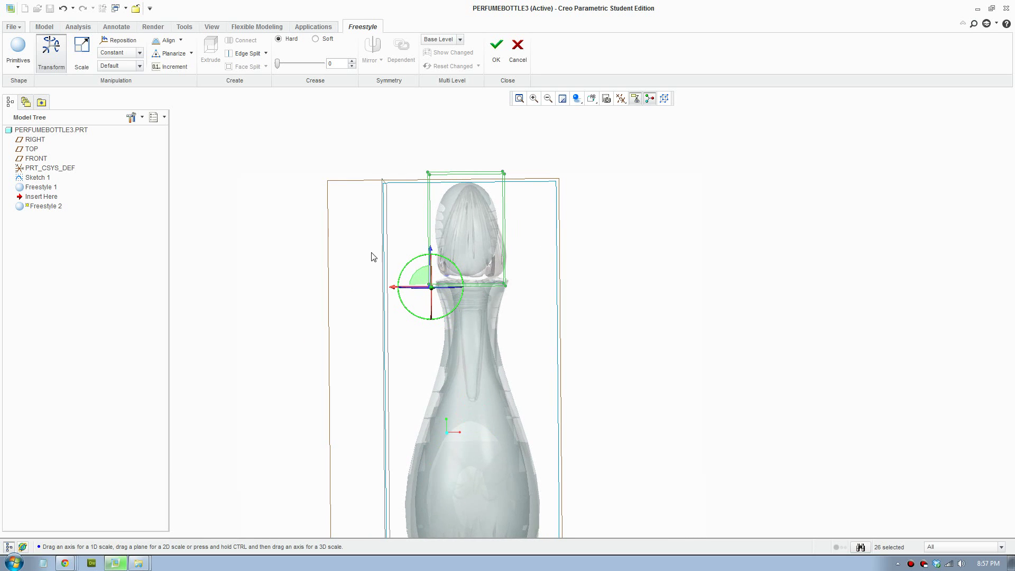
pyautogui.moveTo(358, 254); pyautogui.dragTo(513, 304)
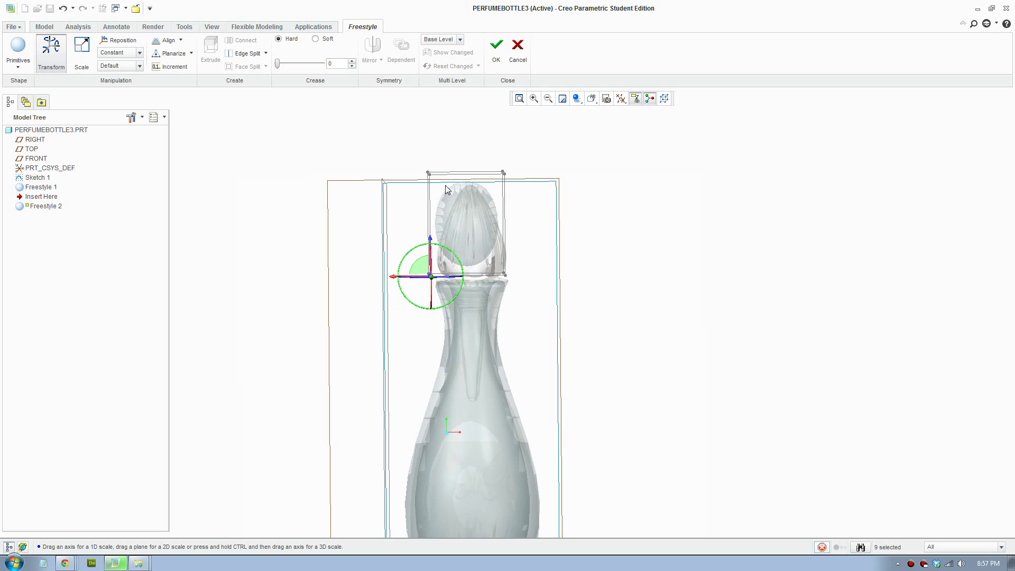
pyautogui.moveTo(500, 194); pyautogui.dragTo(512, 190)
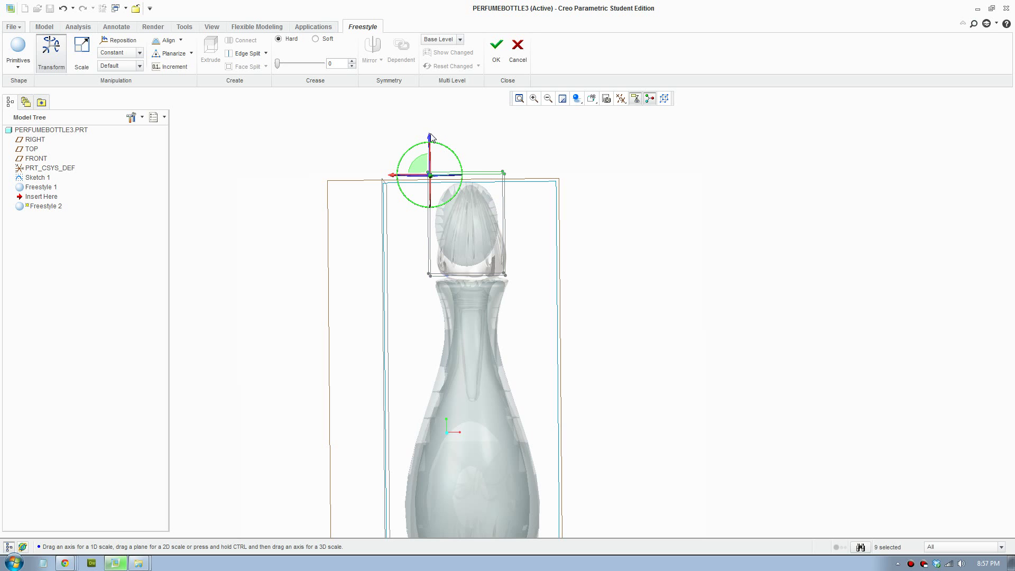
pyautogui.moveTo(432, 143); pyautogui.dragTo(431, 173)
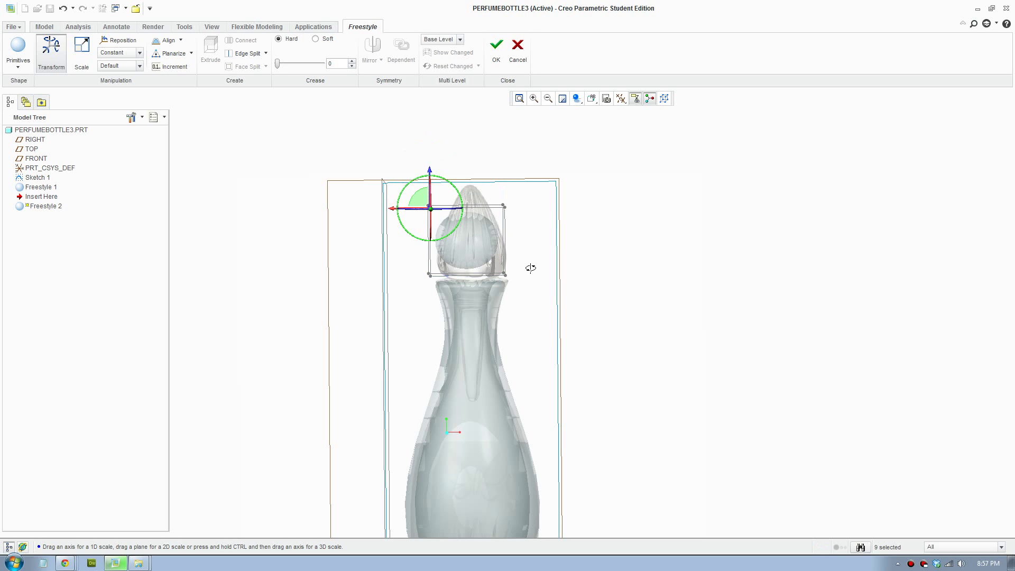
pyautogui.moveTo(530, 267); pyautogui.dragTo(530, 285, button='middle')
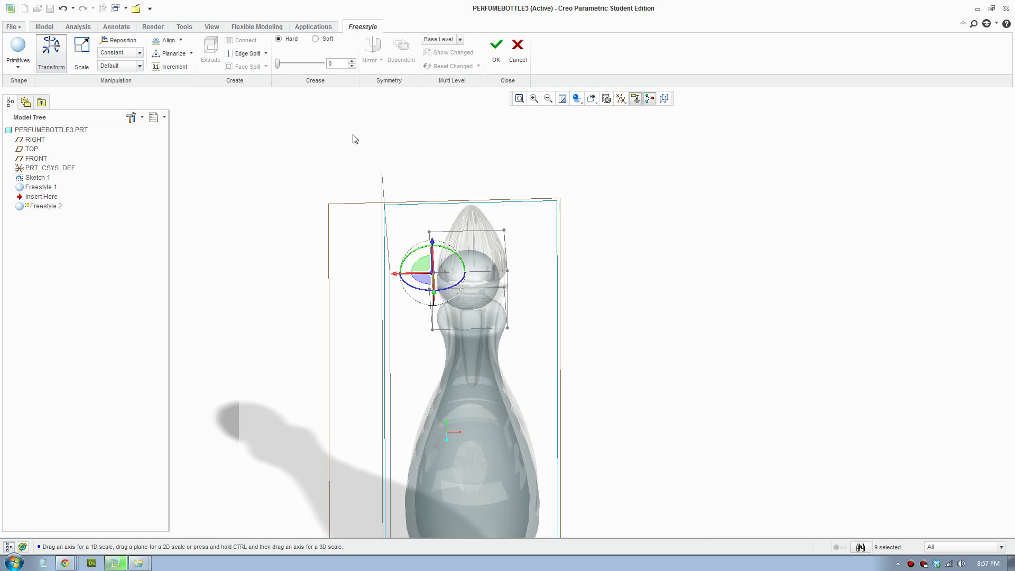
# Extrude the cap's top face and pull it down, then lower the horizontal edge loop
pyautogui.click(363, 191)
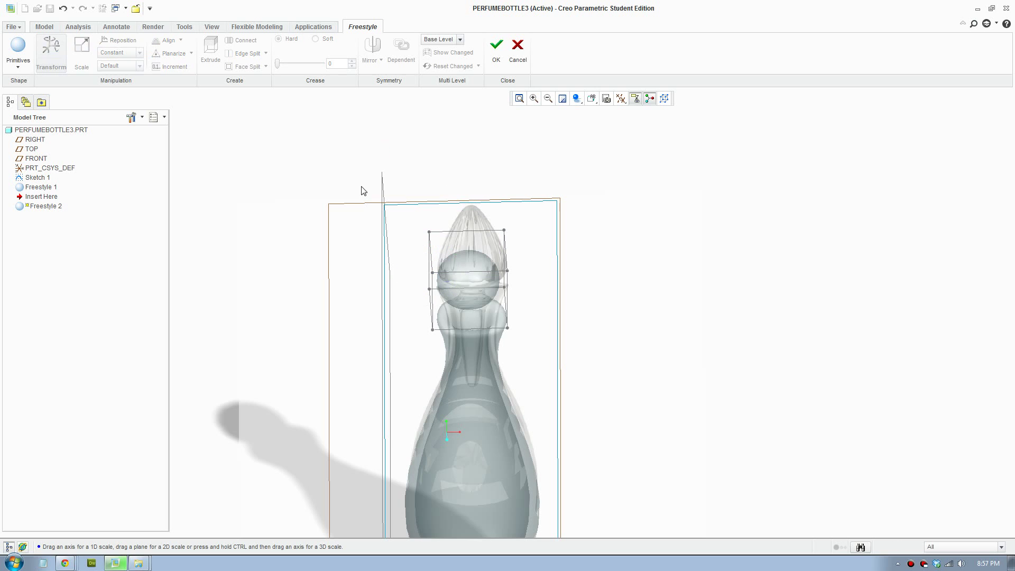
pyautogui.click(446, 243)
pyautogui.moveTo(383, 186); pyautogui.dragTo(383, 165, button='middle')
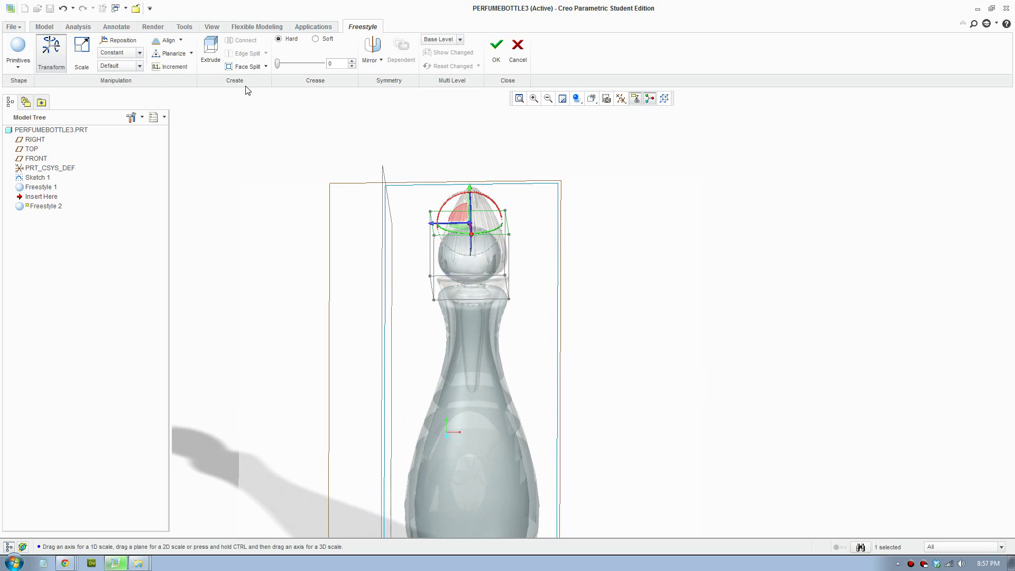
pyautogui.click(211, 53)
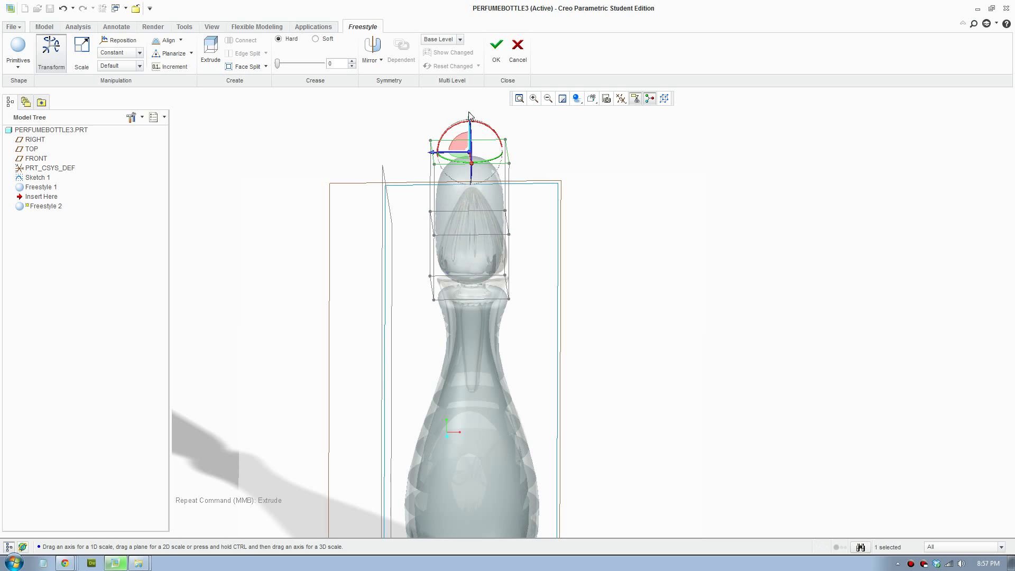
pyautogui.moveTo(471, 117); pyautogui.dragTo(465, 169)
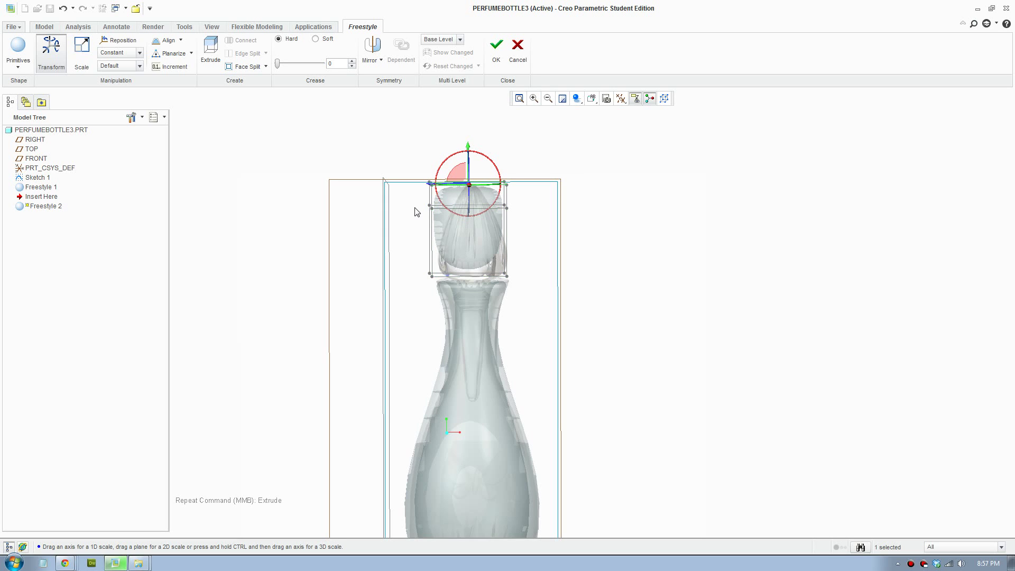
pyautogui.click(479, 211)
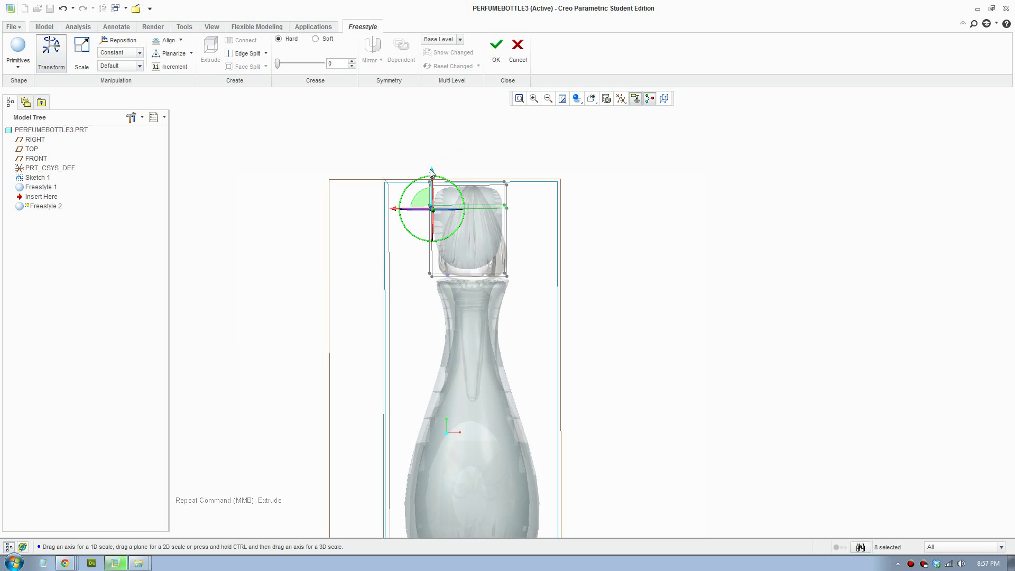
pyautogui.moveTo(439, 199); pyautogui.dragTo(453, 220)
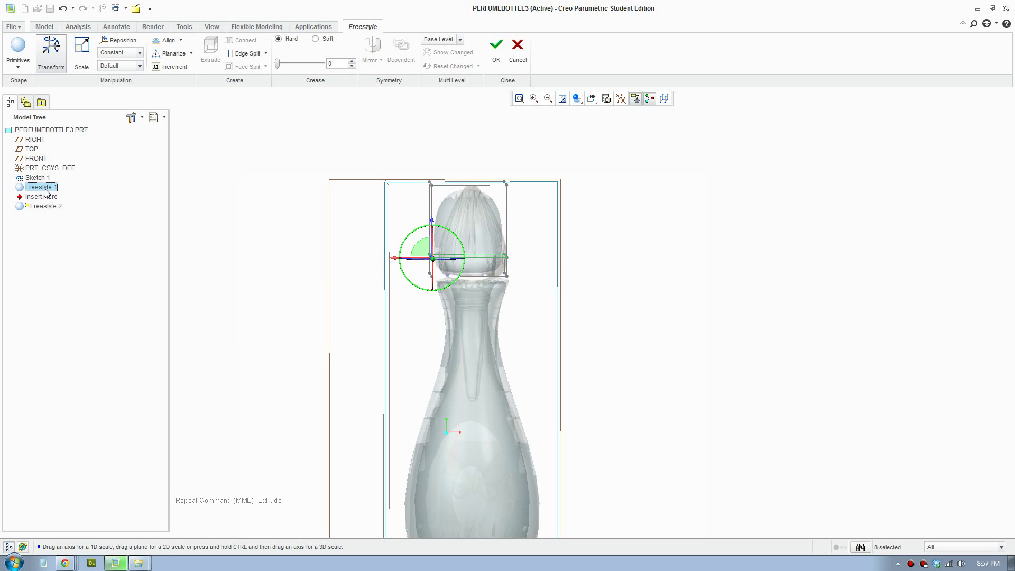
# Finish the Freestyle 2 feature and suppress Freestyle 1
pyautogui.click(496, 51)
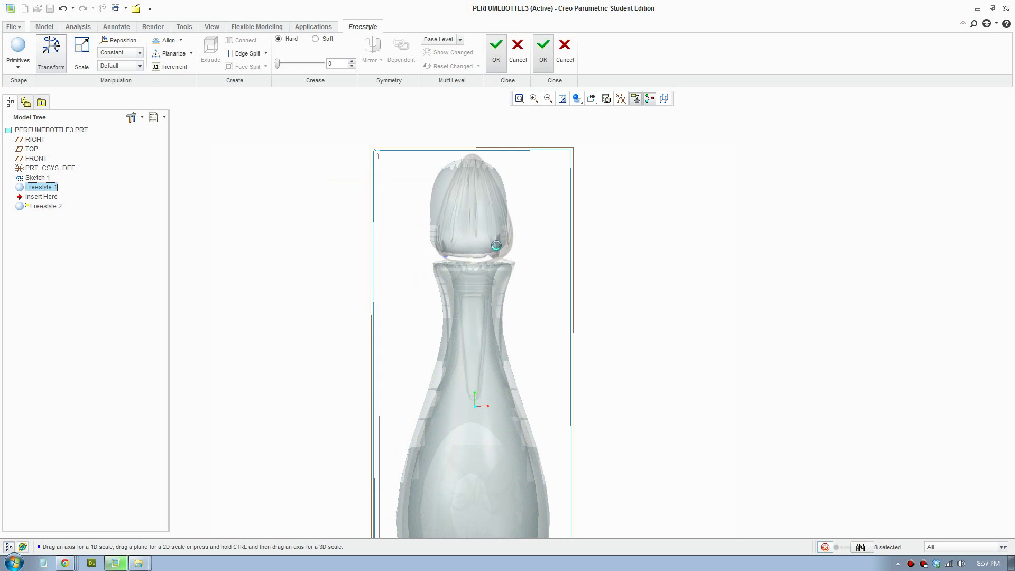
pyautogui.click(36, 200)
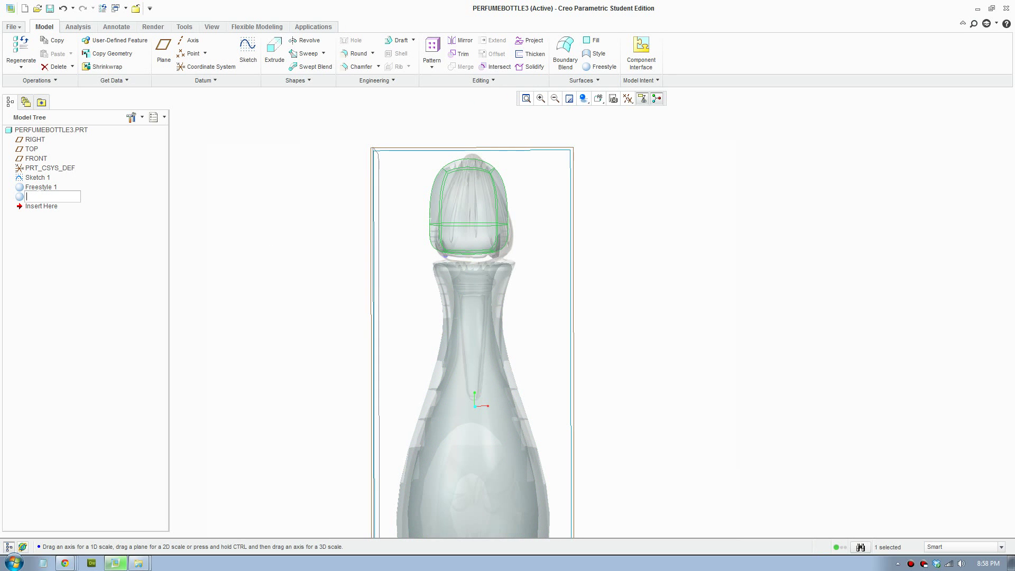
pyautogui.click(41, 188)
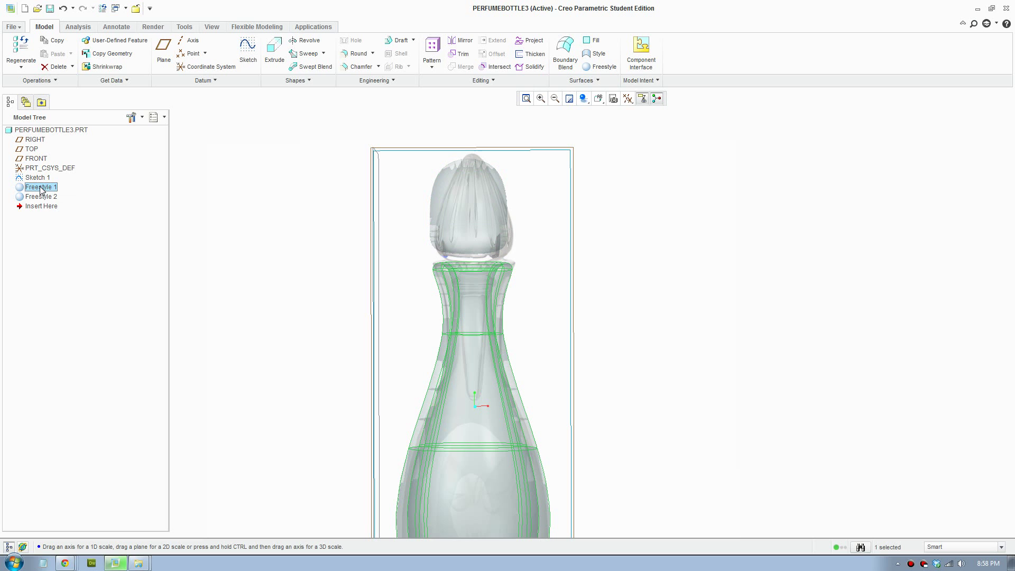
pyautogui.rightClick(41, 189)
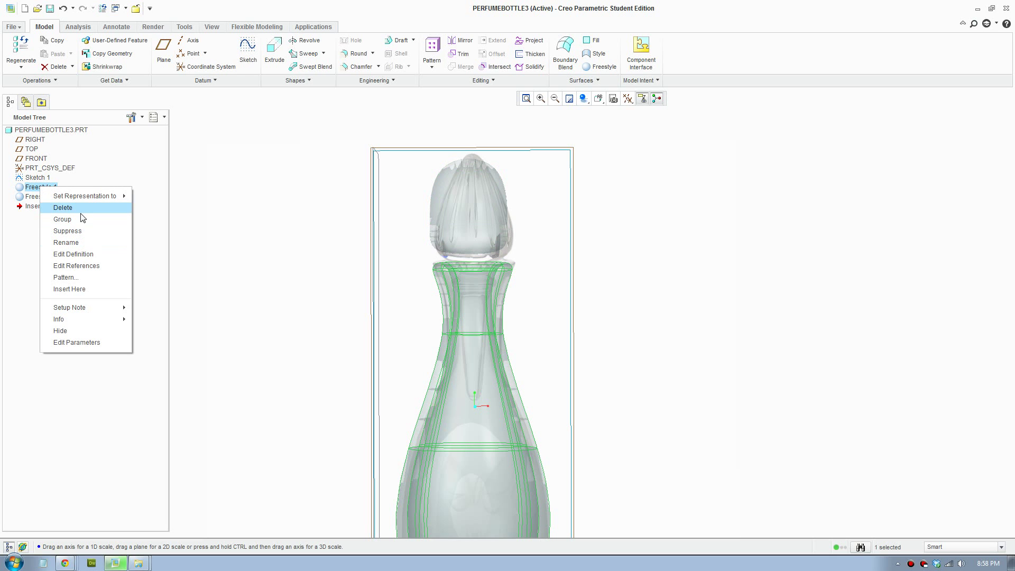
pyautogui.click(89, 232)
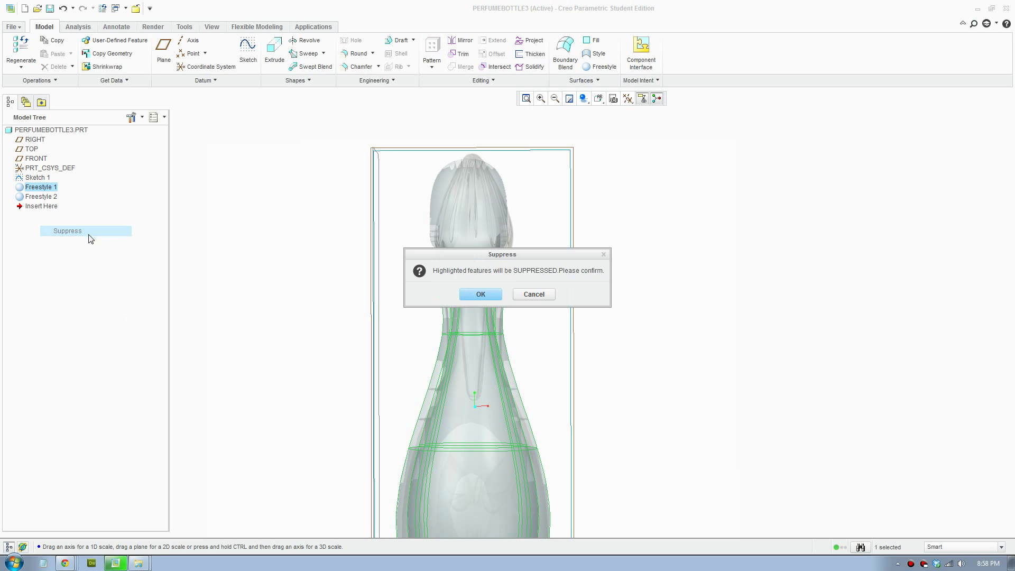
pyautogui.click(479, 294)
# Set the display style to Shading With Edges and select Freestyle 2
pyautogui.moveTo(551, 313); pyautogui.dragTo(556, 291, button='middle')
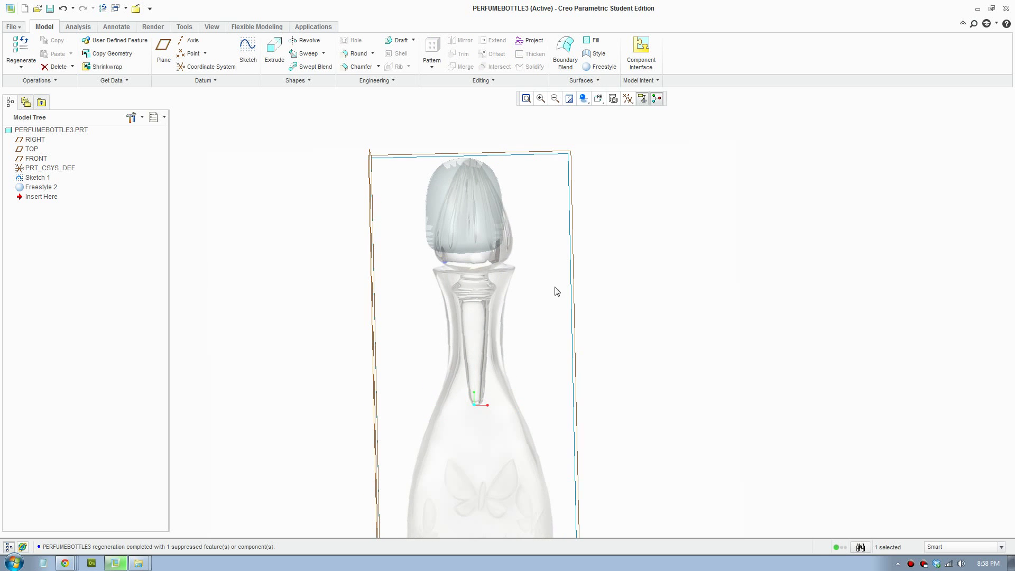
pyautogui.click(585, 99)
pyautogui.click(602, 115)
pyautogui.moveTo(546, 215)
pyautogui.mouseDown(button='middle')
pyautogui.moveTo(571, 252)
pyautogui.moveTo(508, 232)
pyautogui.mouseUp(button='middle')
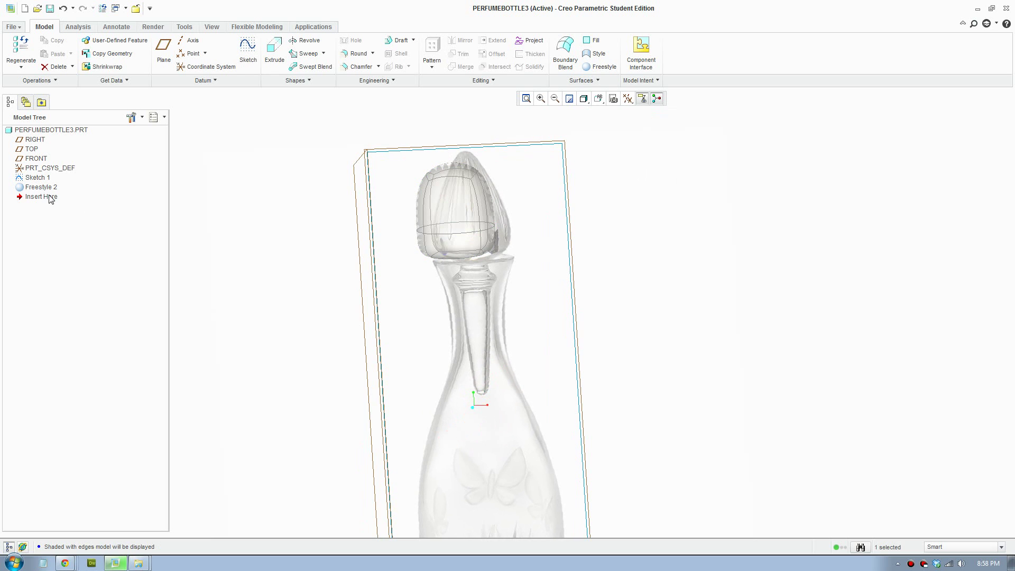
pyautogui.click(40, 187)
# Reopen Freestyle 2 with Edit Definition and shift the stopper cage points down
pyautogui.rightClick(39, 187)
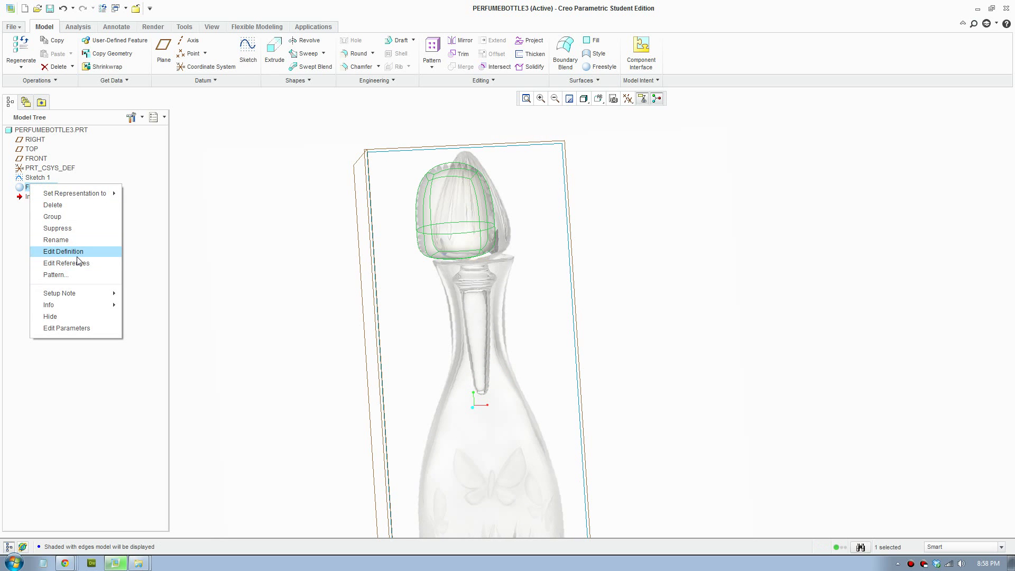
pyautogui.click(58, 253)
pyautogui.moveTo(545, 227)
pyautogui.mouseDown(button='middle')
pyautogui.moveTo(557, 190)
pyautogui.moveTo(555, 210)
pyautogui.mouseUp(button='middle')
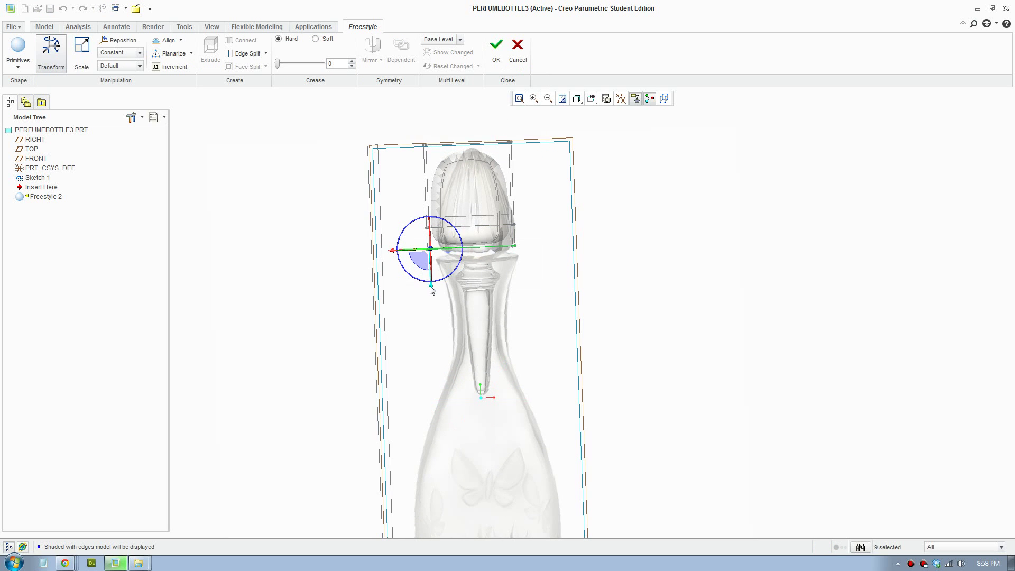
pyautogui.moveTo(431, 291)
pyautogui.mouseDown()
pyautogui.moveTo(444, 319)
pyautogui.moveTo(446, 295)
pyautogui.mouseUp()
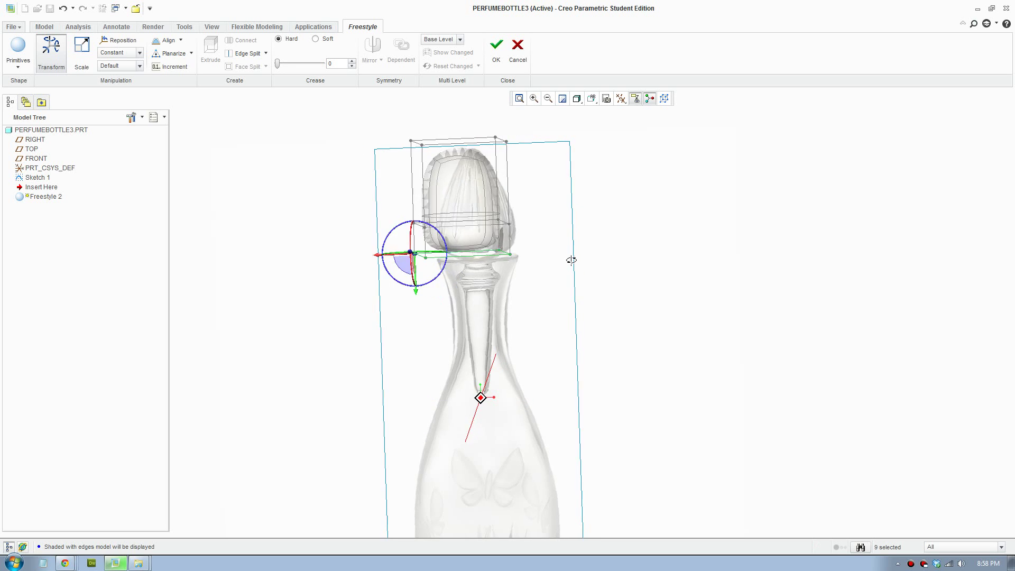
# Scale the stopper's top cage face narrower into a pointed tip
pyautogui.click(464, 198)
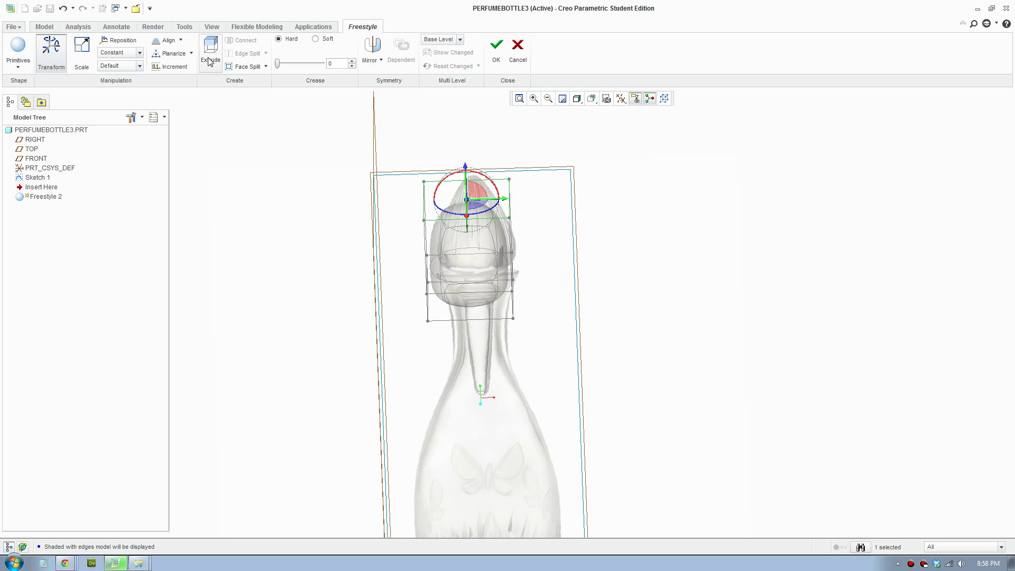
pyautogui.click(83, 53)
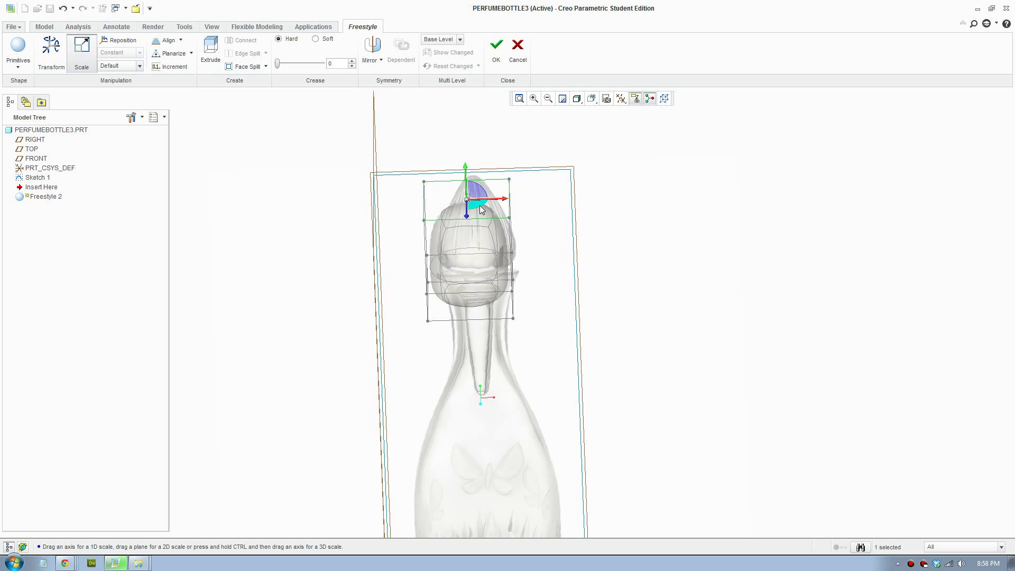
pyautogui.moveTo(480, 205)
pyautogui.mouseDown()
pyautogui.moveTo(504, 219)
pyautogui.moveTo(479, 201)
pyautogui.mouseUp()
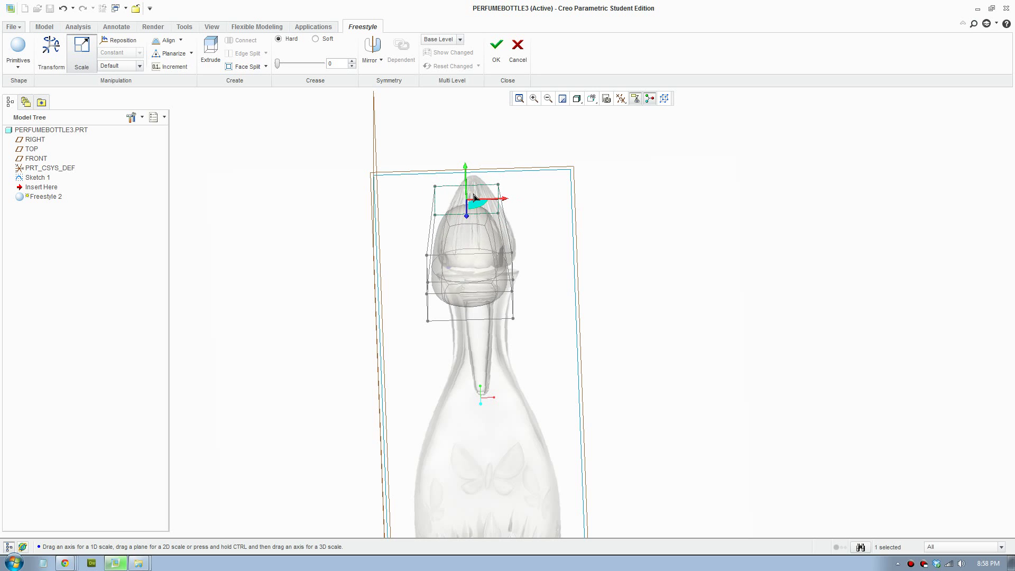
pyautogui.moveTo(548, 199); pyautogui.dragTo(481, 222, button='middle')
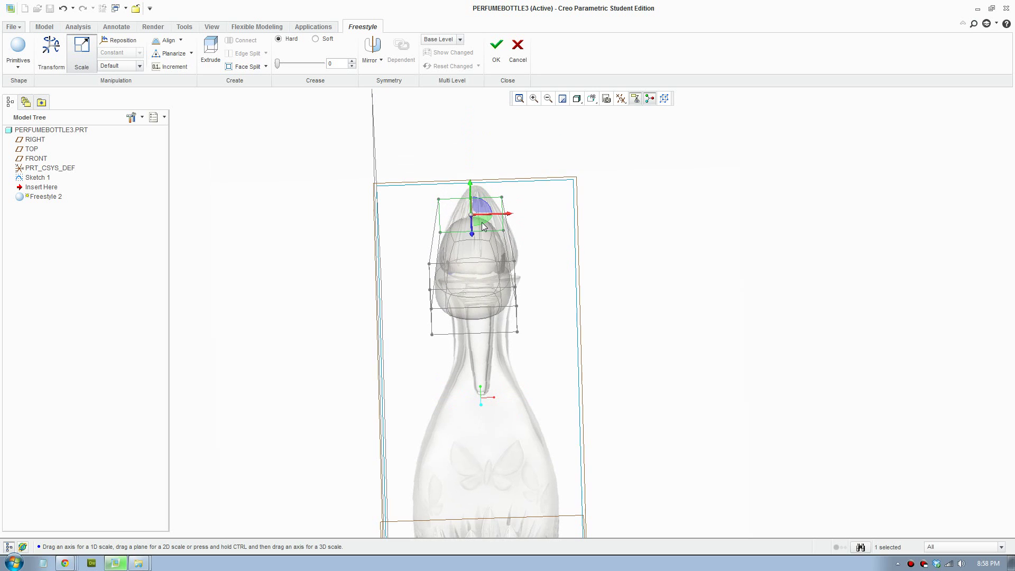
pyautogui.moveTo(480, 220); pyautogui.dragTo(476, 211)
pyautogui.moveTo(559, 242); pyautogui.dragTo(526, 212, button='middle')
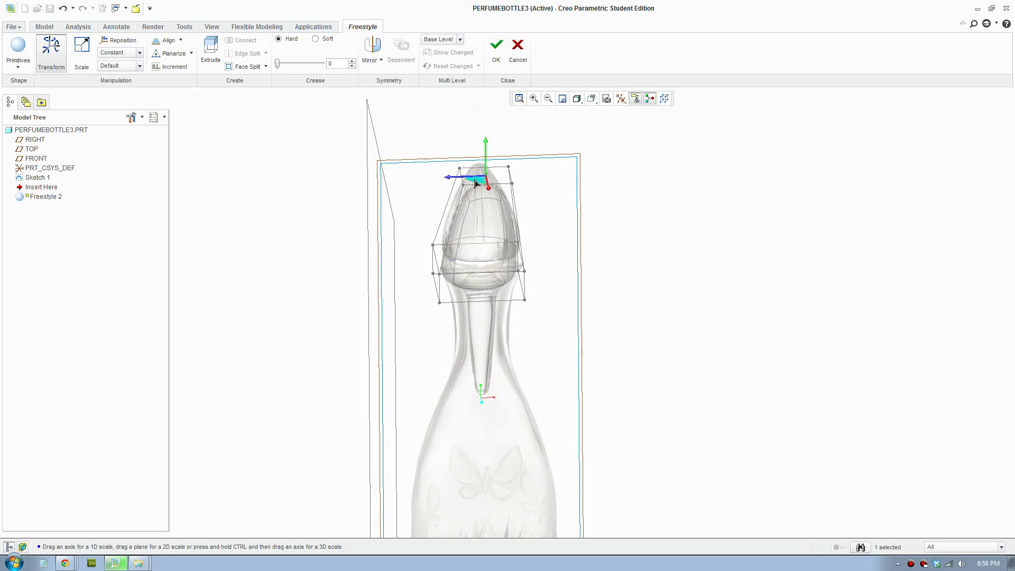
pyautogui.click(82, 53)
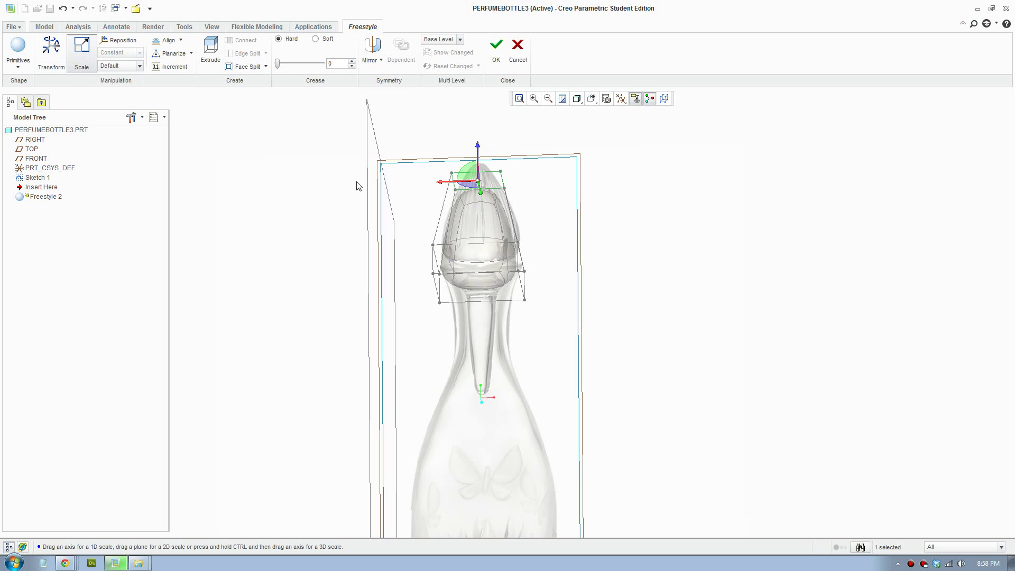
pyautogui.moveTo(472, 188); pyautogui.dragTo(491, 176)
# Turn back to the front view and select the lower face of the stopper cage
pyautogui.moveTo(537, 203); pyautogui.dragTo(540, 180, button='middle')
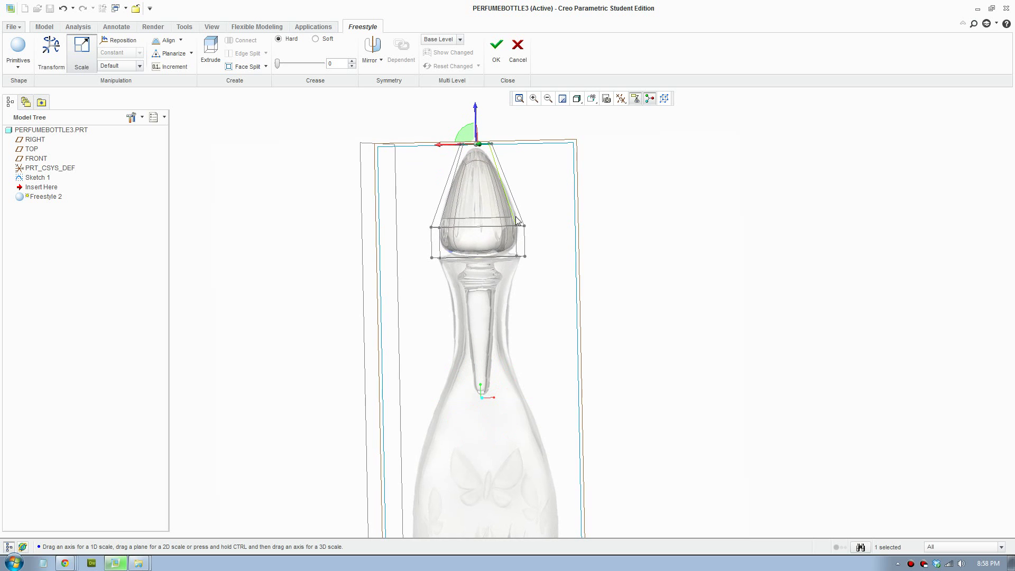
pyautogui.moveTo(517, 221); pyautogui.dragTo(559, 204, button='middle')
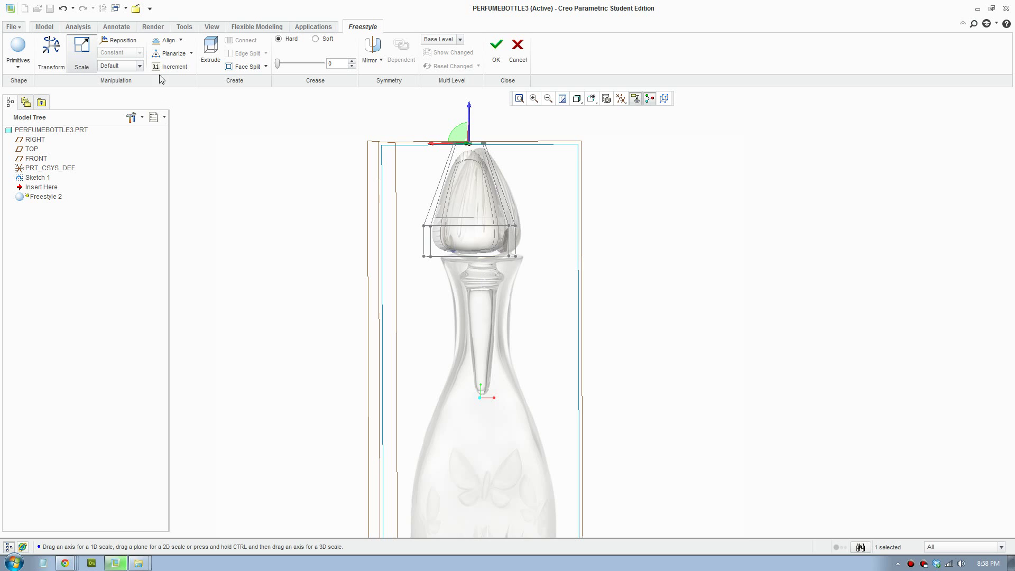
pyautogui.click(280, 222)
pyautogui.moveTo(285, 231); pyautogui.dragTo(526, 256, button='middle')
pyautogui.click(470, 249)
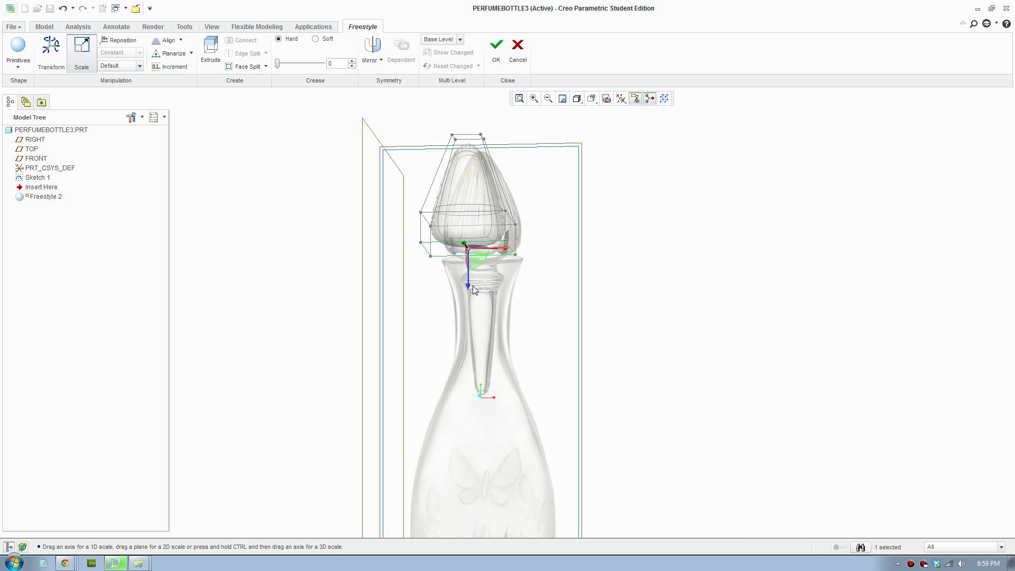
# Extrude the stopper's bottom face into the neck, then undo the extra extrusions
pyautogui.moveTo(472, 285); pyautogui.dragTo(489, 304, button='middle')
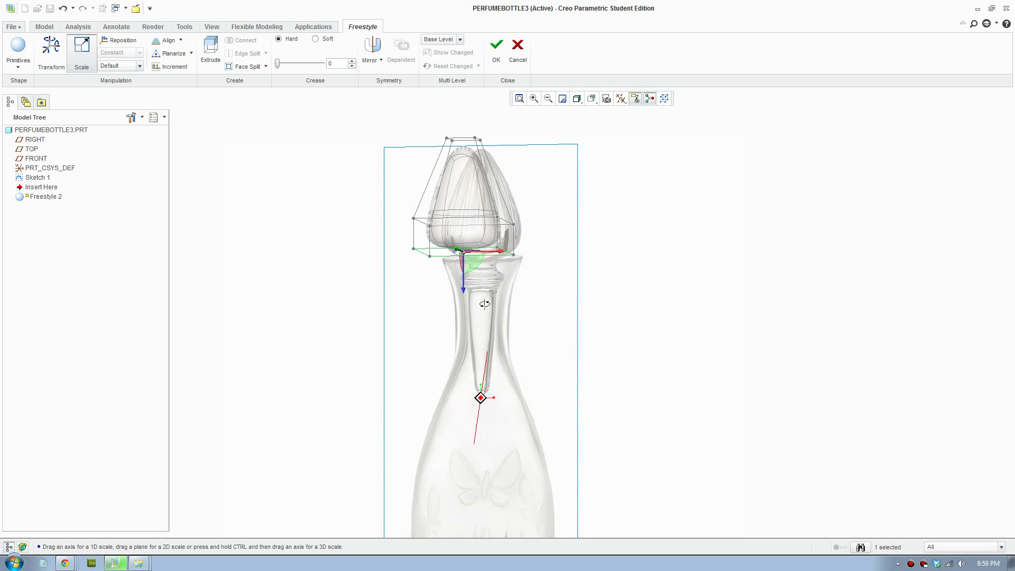
pyautogui.click(211, 48)
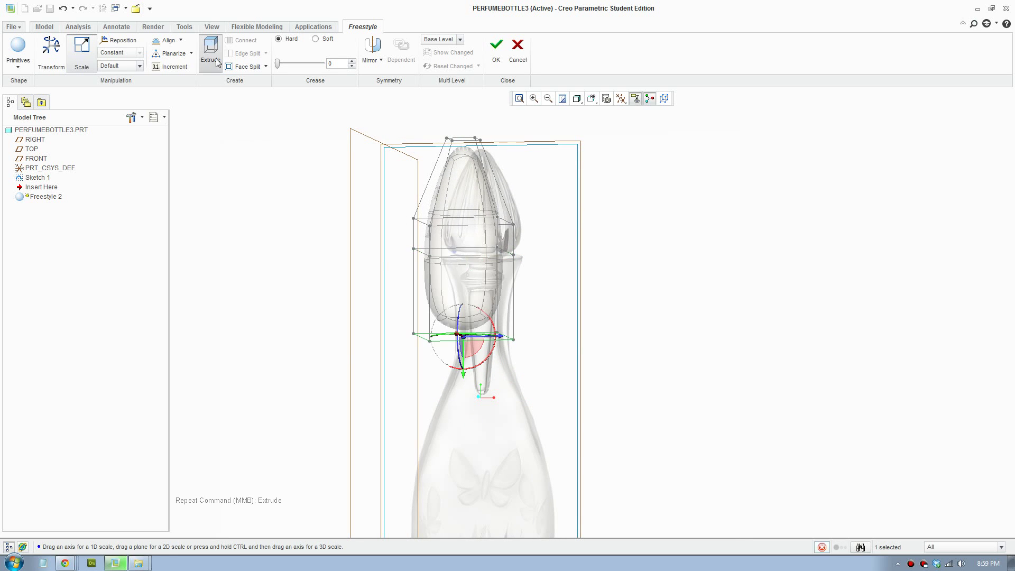
pyautogui.moveTo(545, 325); pyautogui.dragTo(497, 394, button='middle')
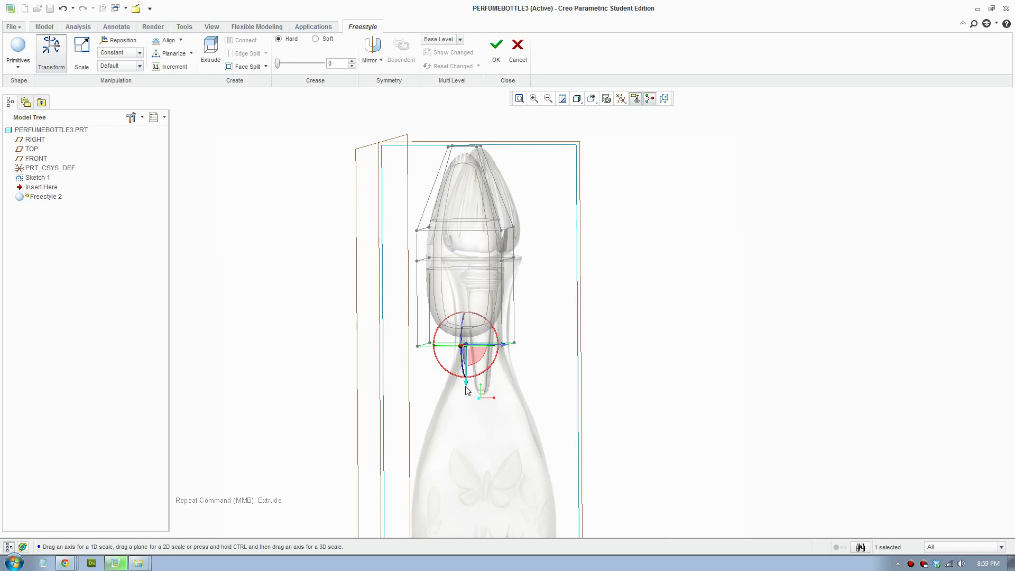
pyautogui.moveTo(469, 385); pyautogui.dragTo(471, 320)
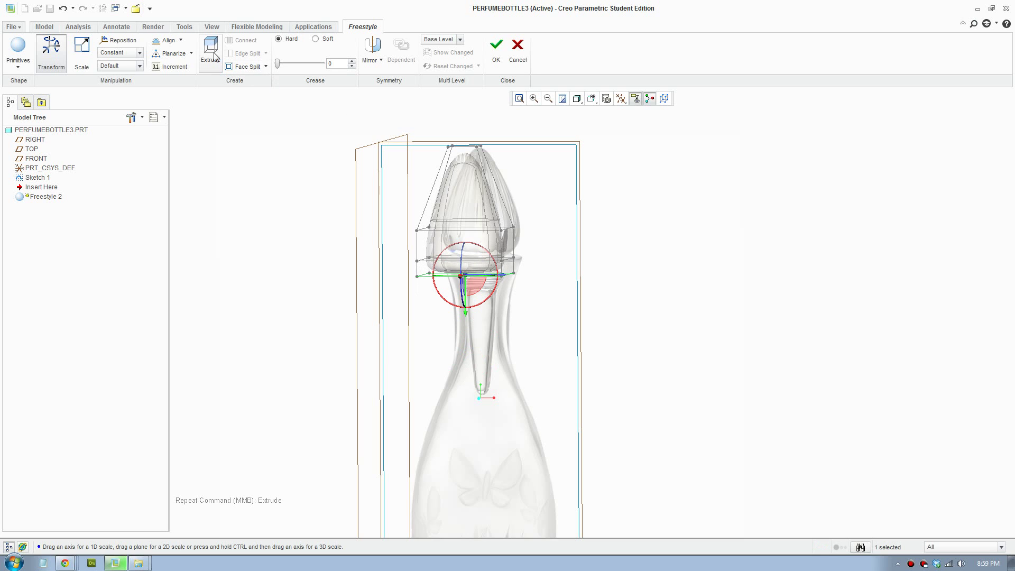
pyautogui.click(210, 48)
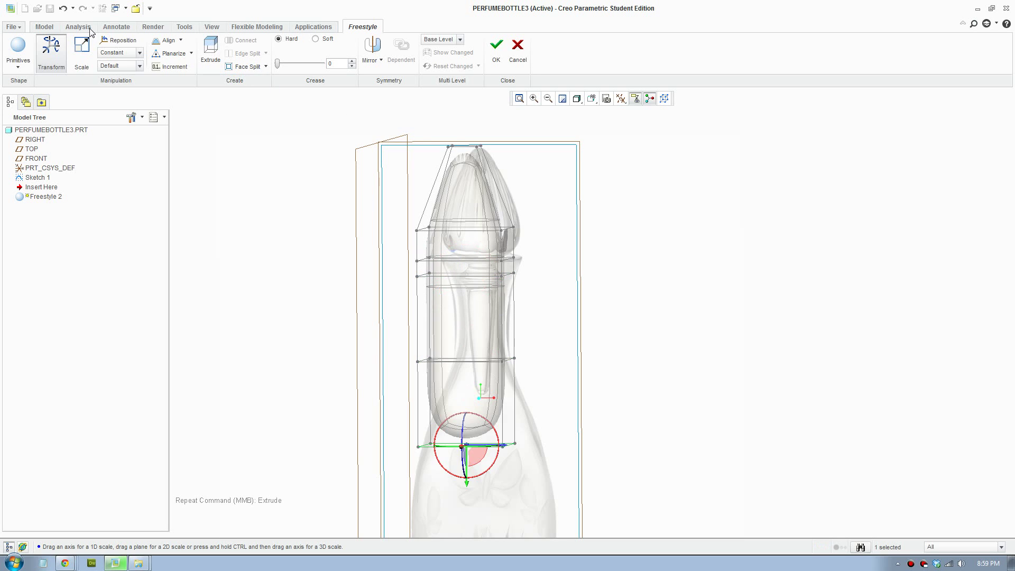
pyautogui.click(64, 8)
pyautogui.click(81, 53)
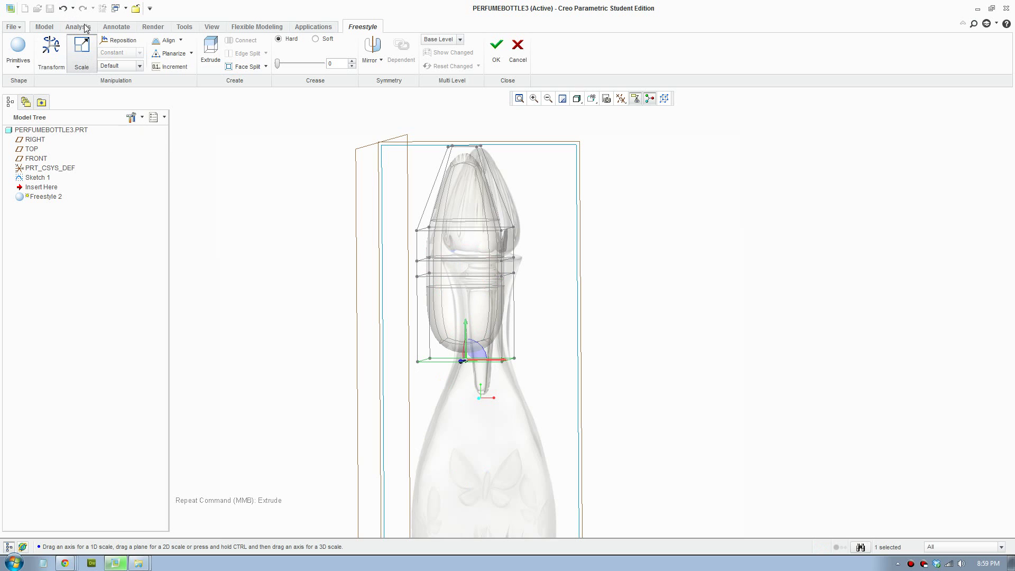
pyautogui.click(65, 8)
pyautogui.click(66, 9)
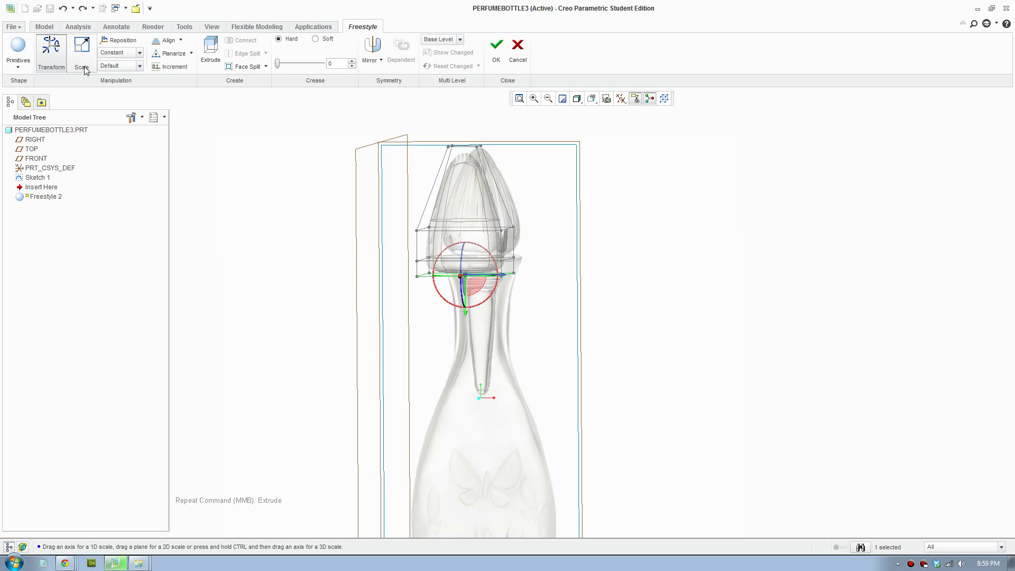
# Scale the stopper's lower cage face up and inward
pyautogui.click(80, 51)
pyautogui.moveTo(437, 308); pyautogui.dragTo(475, 295, button='middle')
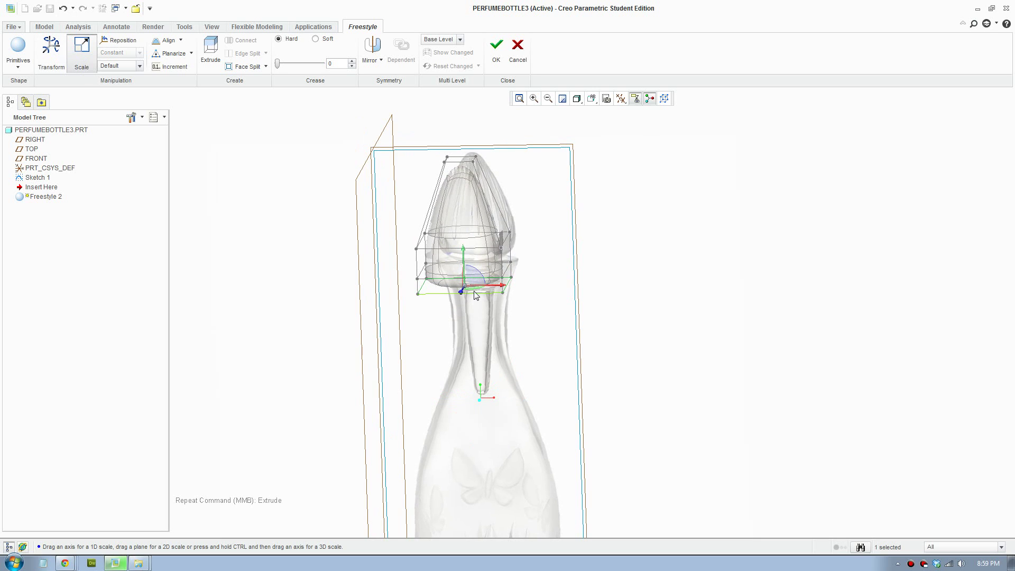
pyautogui.moveTo(474, 290); pyautogui.dragTo(472, 272)
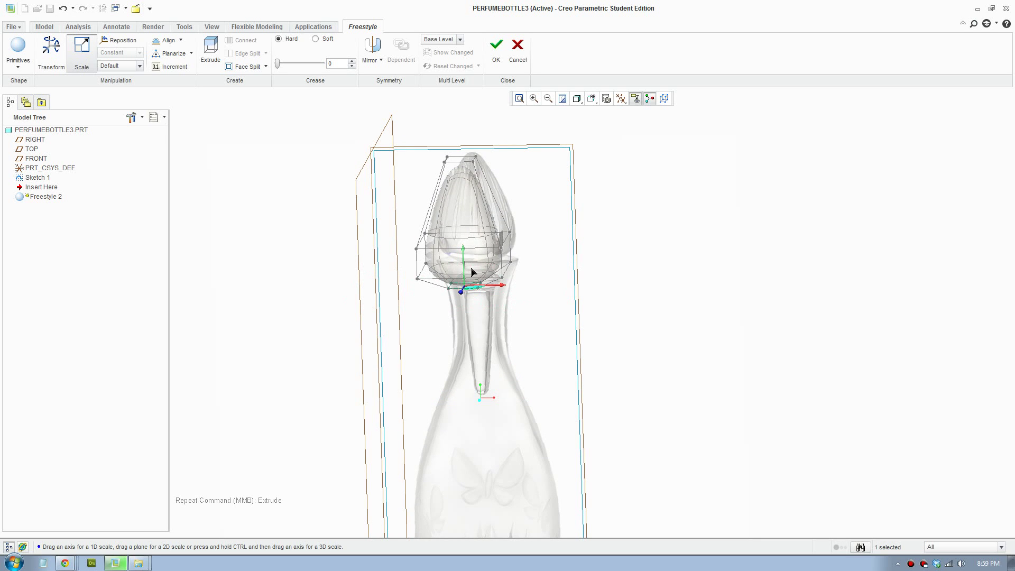
pyautogui.moveTo(516, 281); pyautogui.dragTo(520, 280, button='middle')
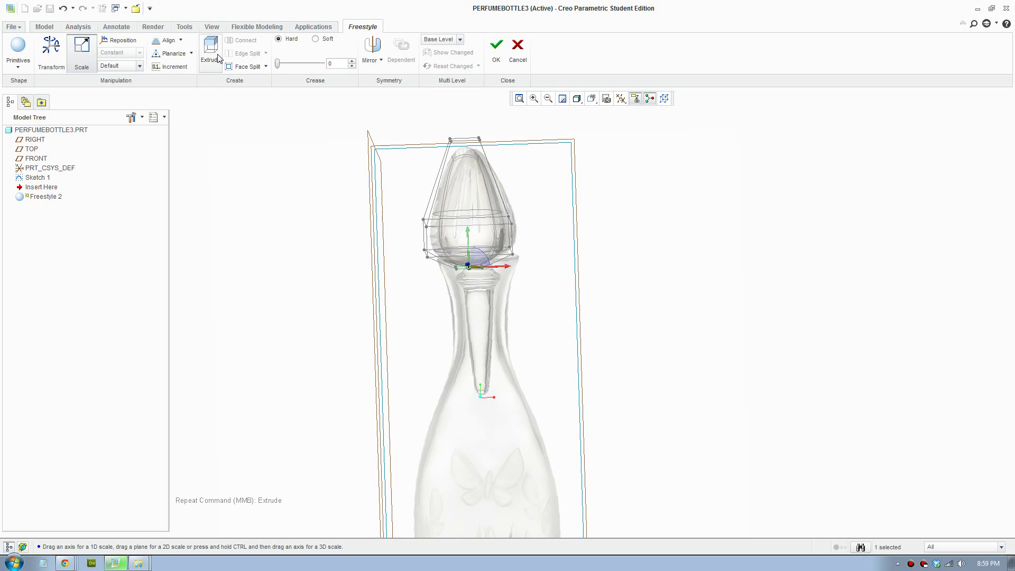
# Raise the neck cage face slightly and scale it wider to fill the neck
pyautogui.press('t')
pyautogui.moveTo(538, 299)
pyautogui.mouseDown(button='middle')
pyautogui.moveTo(532, 317)
pyautogui.moveTo(531, 306)
pyautogui.mouseUp(button='middle')
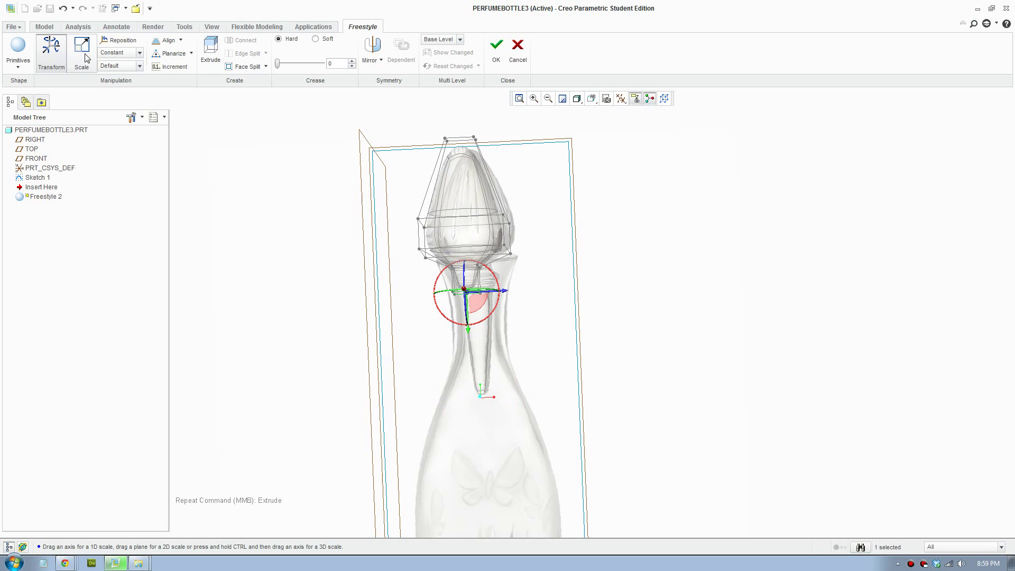
pyautogui.moveTo(467, 331); pyautogui.dragTo(469, 327)
pyautogui.moveTo(519, 313)
pyautogui.mouseDown(button='middle')
pyautogui.moveTo(534, 306)
pyautogui.moveTo(532, 290)
pyautogui.moveTo(528, 311)
pyautogui.mouseUp(button='middle')
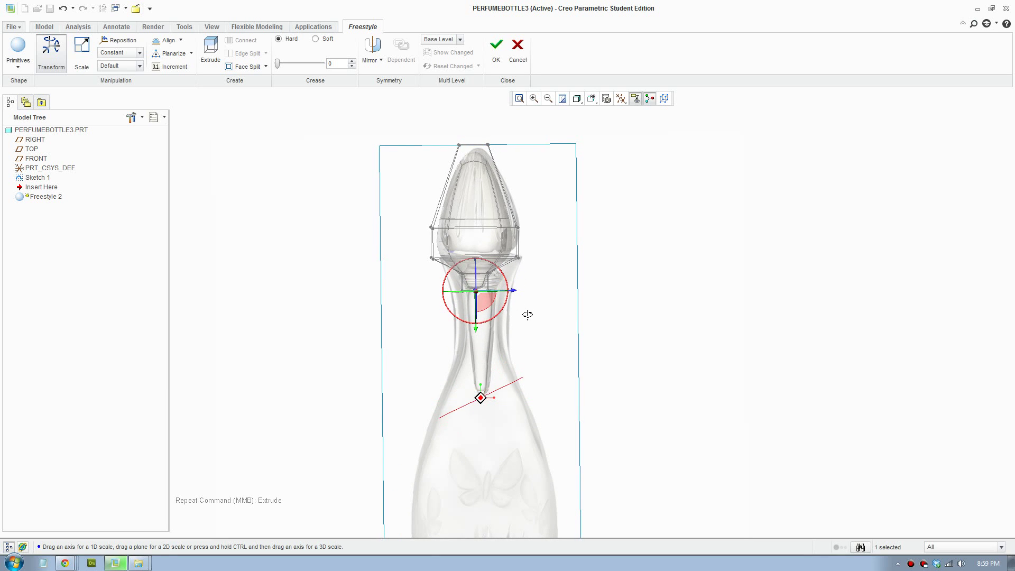
pyautogui.moveTo(478, 336); pyautogui.dragTo(479, 326)
pyautogui.moveTo(480, 326); pyautogui.dragTo(474, 312, button='middle')
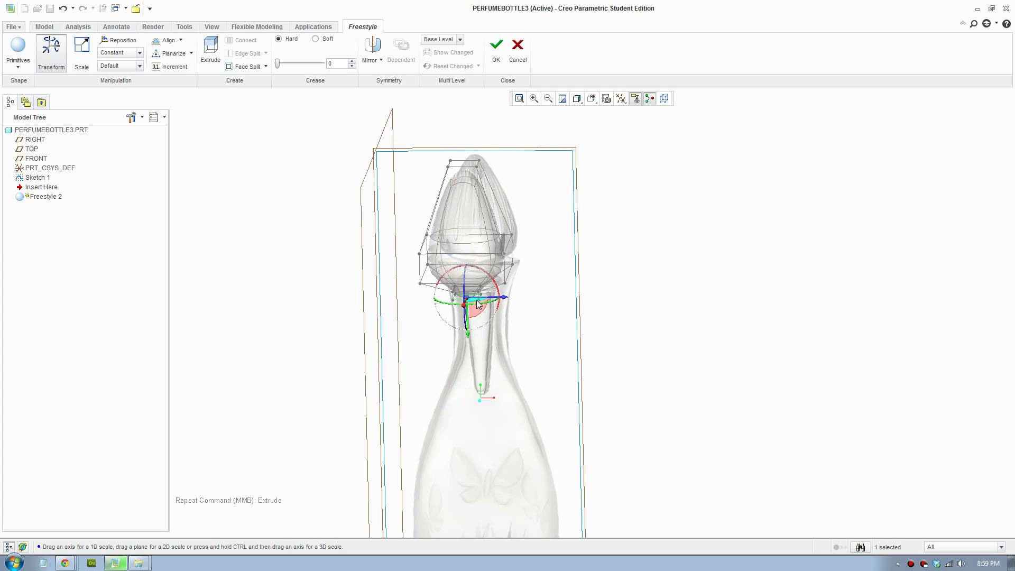
pyautogui.click(82, 52)
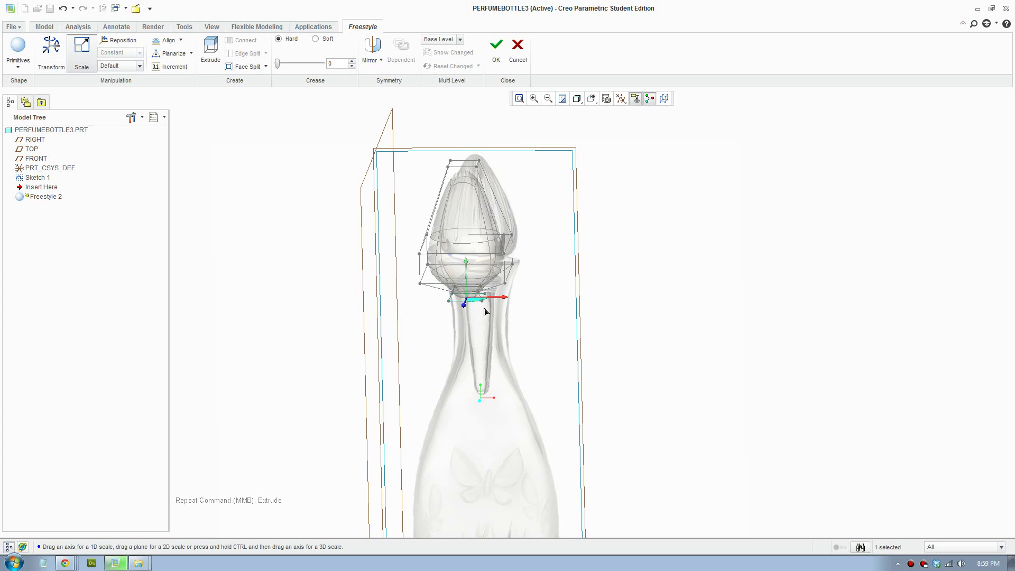
pyautogui.moveTo(484, 311); pyautogui.dragTo(492, 320)
pyautogui.moveTo(493, 319); pyautogui.dragTo(518, 304, button='middle')
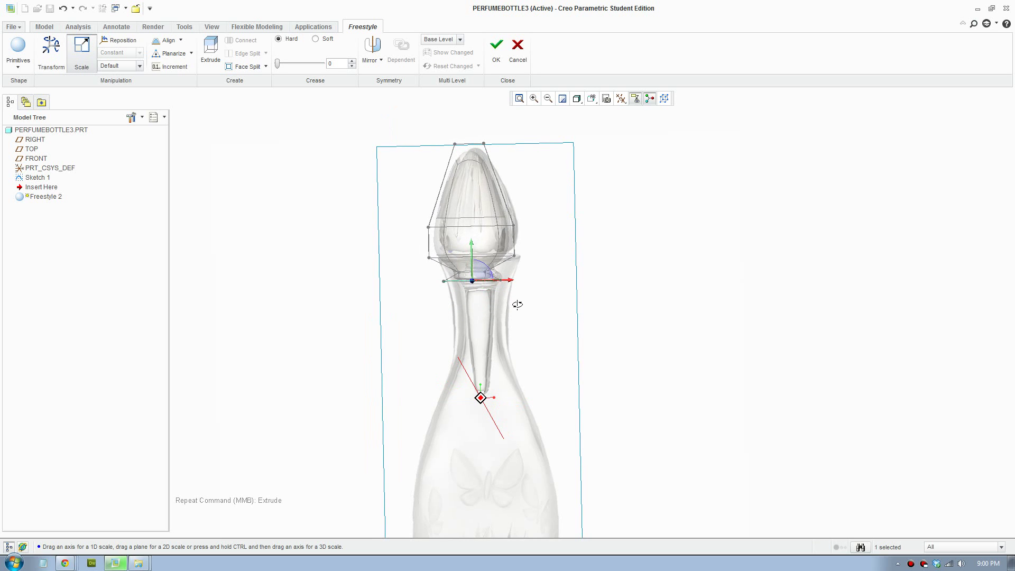
# Stretch the neck cage face along its axis and move its lower edge up
pyautogui.click(472, 317)
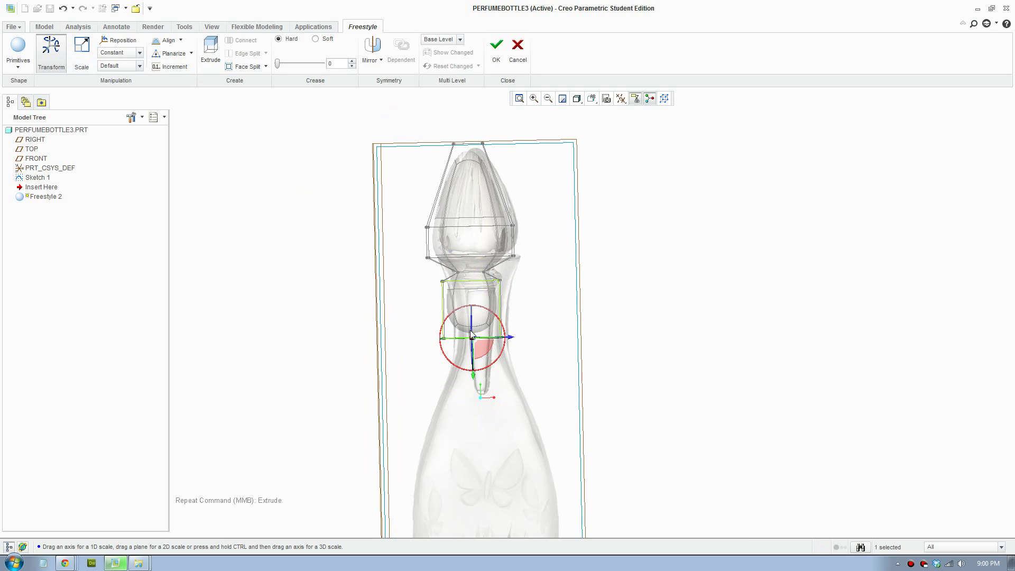
pyautogui.moveTo(472, 334)
pyautogui.mouseDown(button='middle')
pyautogui.moveTo(485, 354)
pyautogui.moveTo(482, 338)
pyautogui.mouseUp(button='middle')
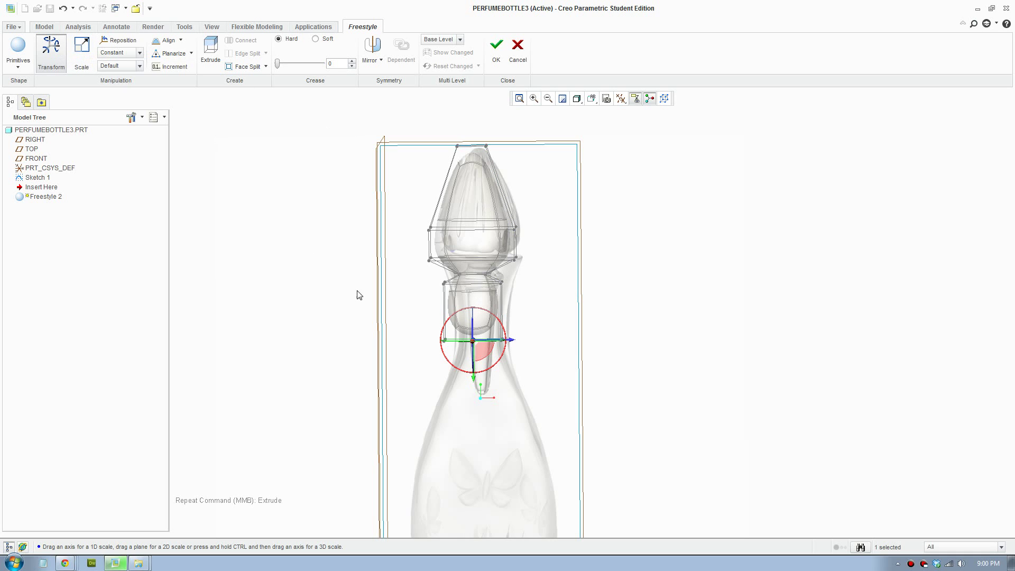
pyautogui.moveTo(472, 377); pyautogui.dragTo(473, 346)
pyautogui.click(82, 49)
pyautogui.moveTo(475, 381); pyautogui.dragTo(484, 350)
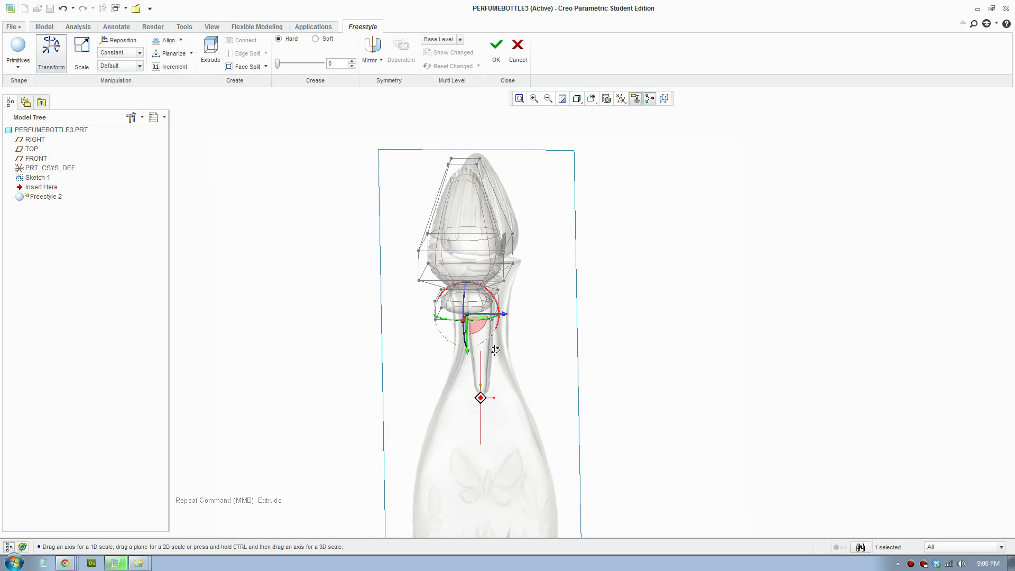
# Narrow the neck cage's lower ring and extrude a new face below it
pyautogui.click(89, 50)
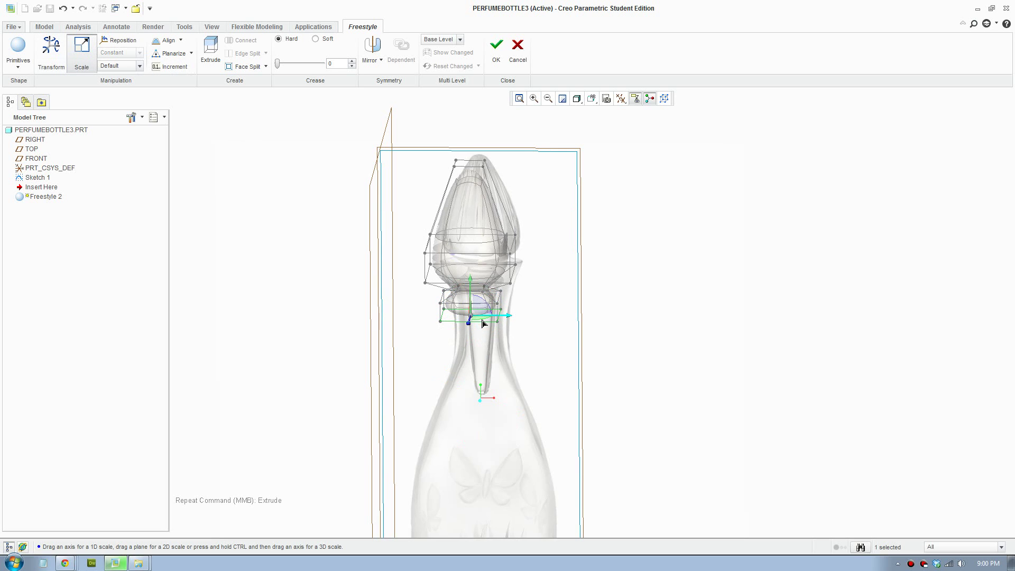
pyautogui.moveTo(499, 315); pyautogui.dragTo(462, 285)
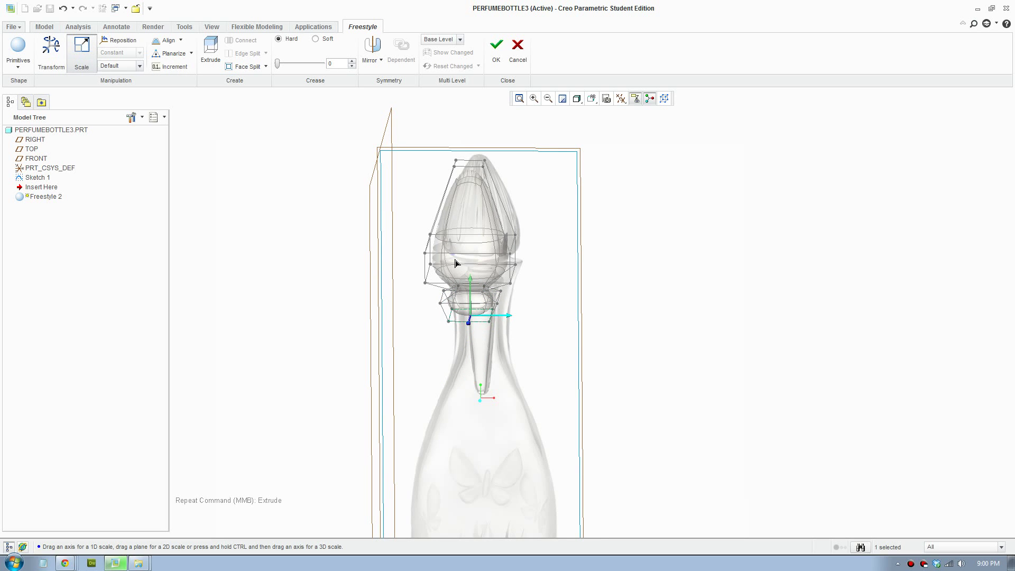
pyautogui.moveTo(449, 239); pyautogui.dragTo(452, 249)
pyautogui.moveTo(516, 358); pyautogui.dragTo(517, 335, button='middle')
pyautogui.click(210, 45)
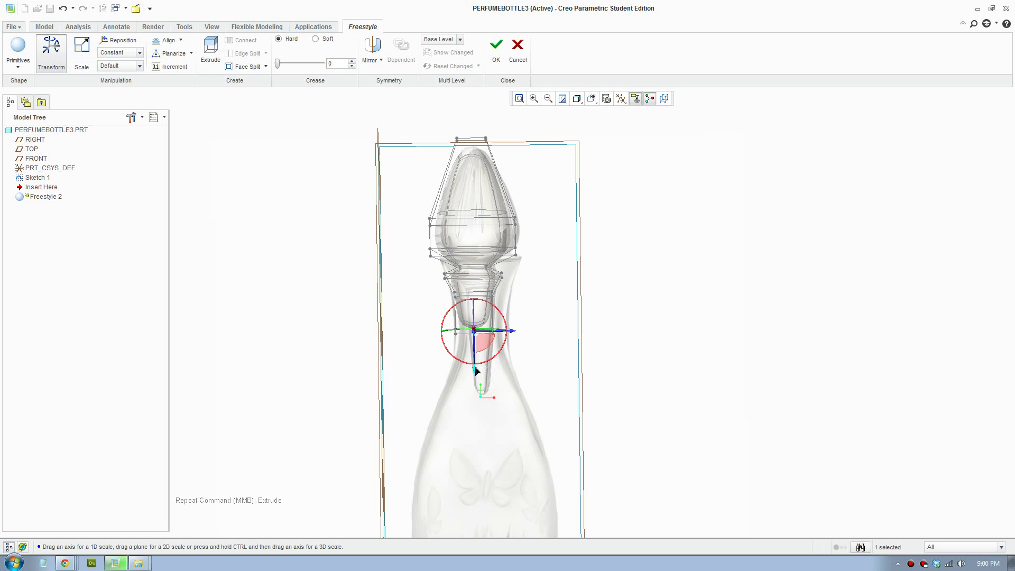
# Lengthen the plug deeper into the neck, shrink its bottom face narrow, and return to Front view
pyautogui.moveTo(476, 371); pyautogui.dragTo(489, 443)
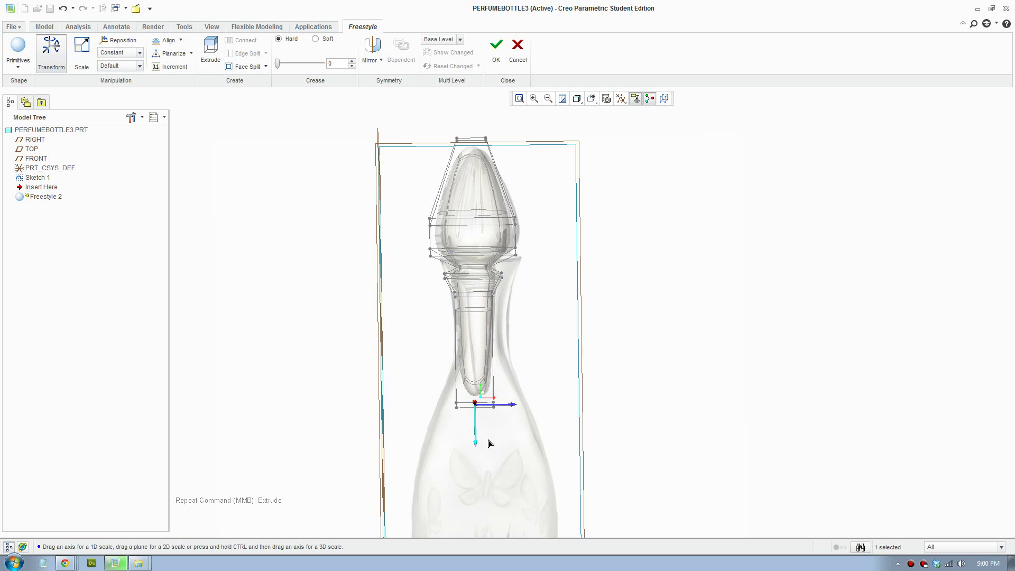
pyautogui.moveTo(489, 443); pyautogui.dragTo(476, 317, button='middle')
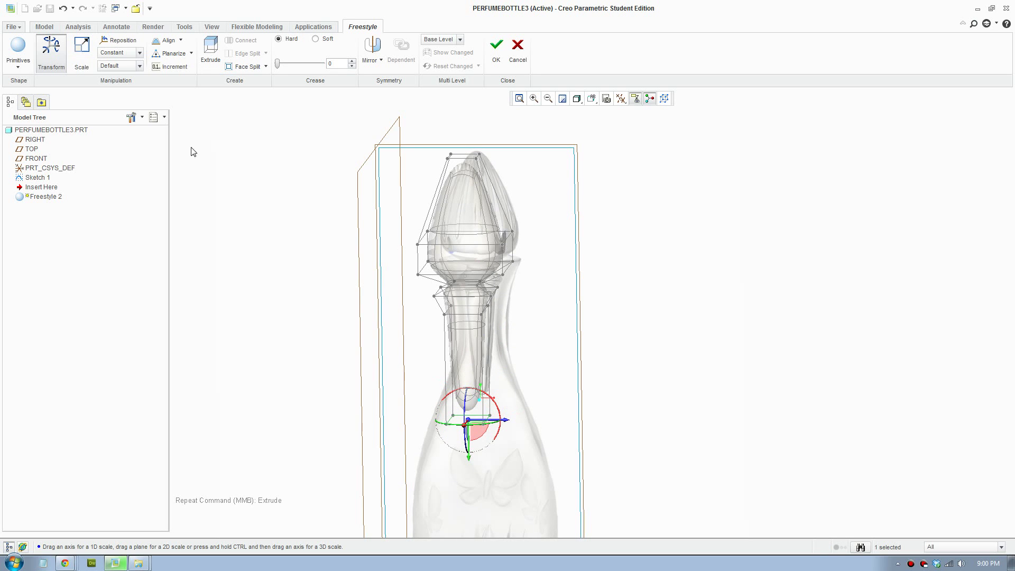
pyautogui.click(83, 47)
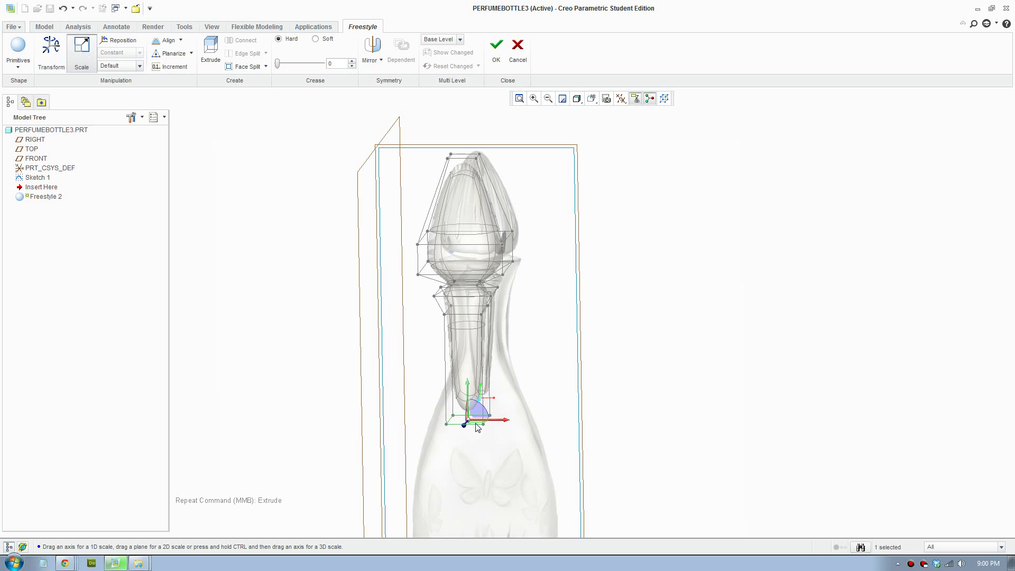
pyautogui.moveTo(477, 426); pyautogui.dragTo(479, 414)
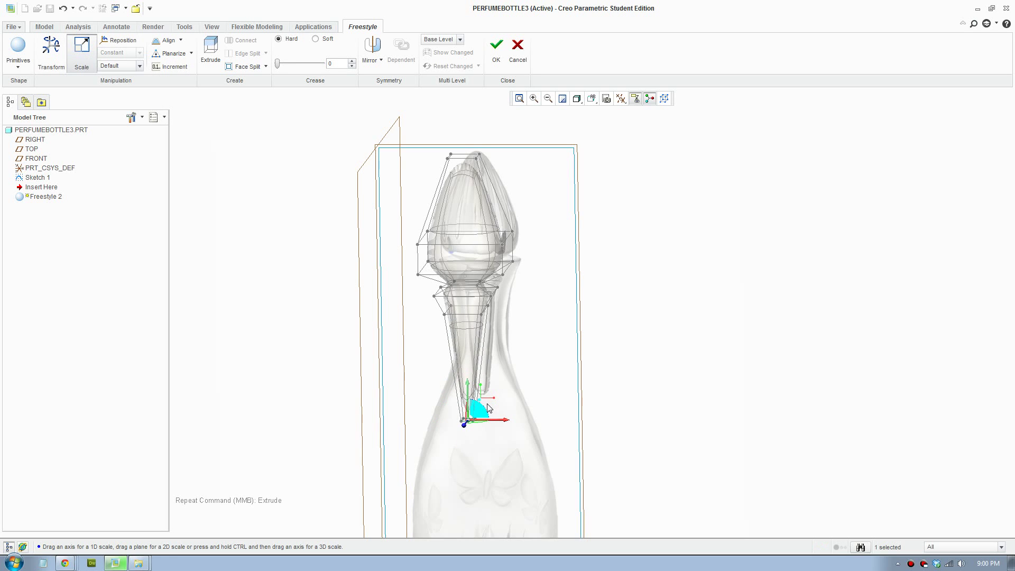
pyautogui.moveTo(479, 414); pyautogui.dragTo(517, 339, button='middle')
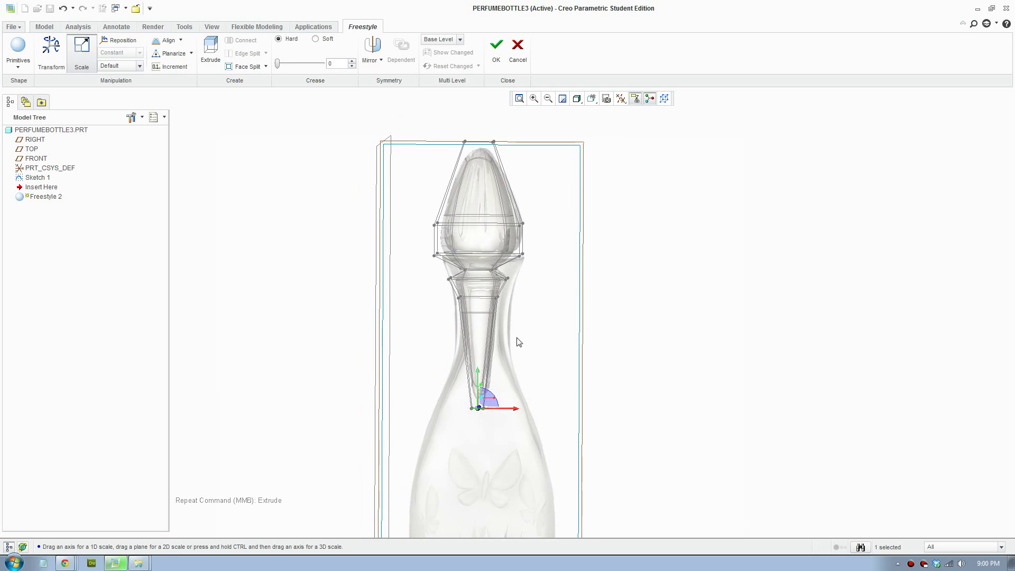
pyautogui.click(577, 99)
# From the front view, box-select the plug's bottom cage vertices and raise them slightly
pyautogui.click(605, 153)
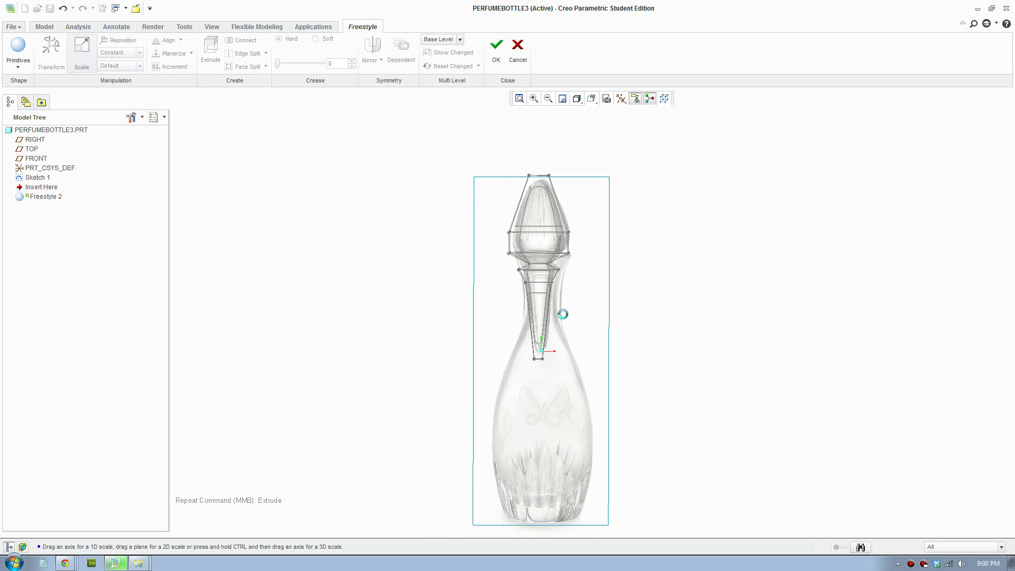
pyautogui.scroll(3, 657, 238)
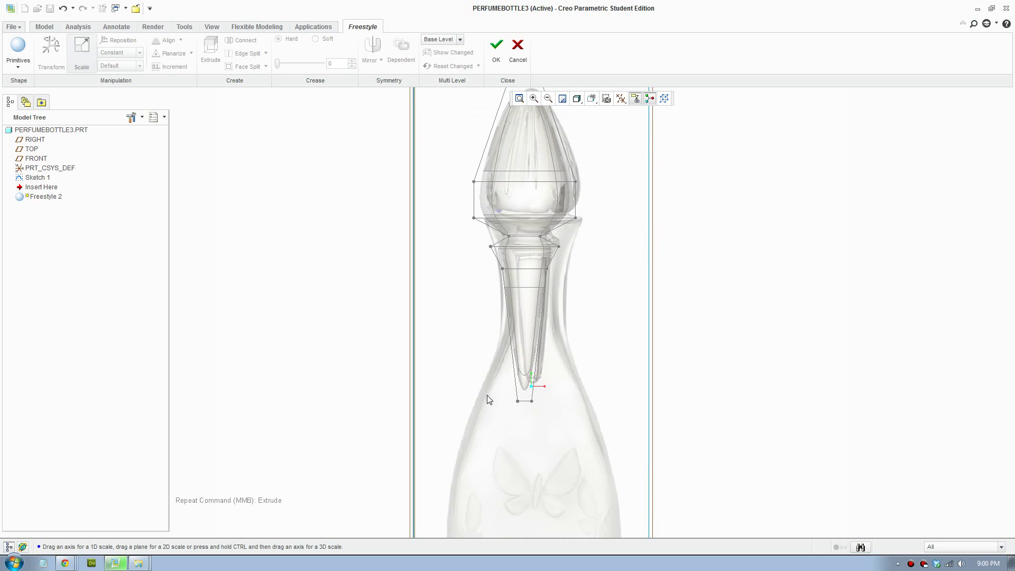
pyautogui.moveTo(486, 396); pyautogui.dragTo(544, 423)
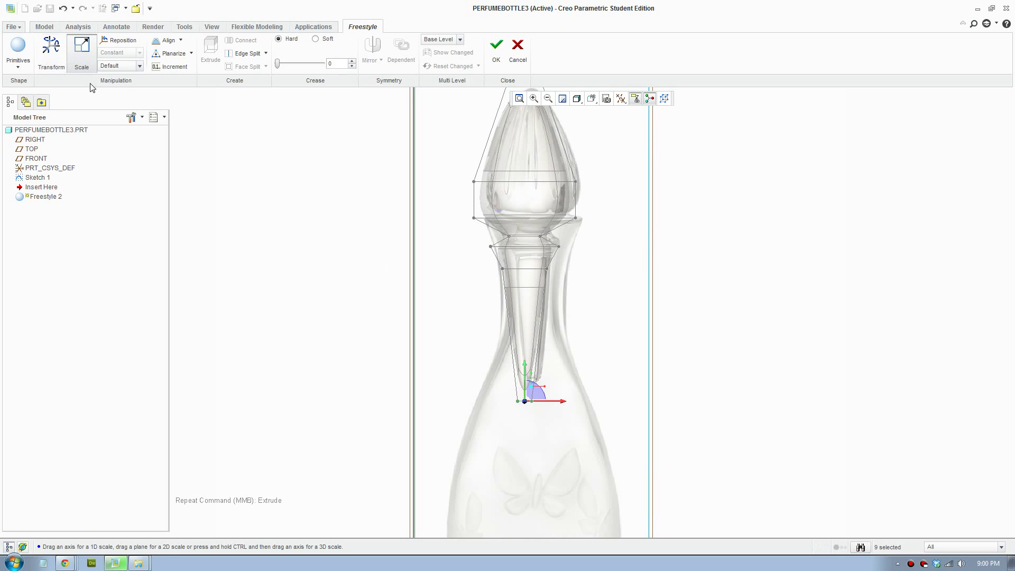
pyautogui.click(50, 51)
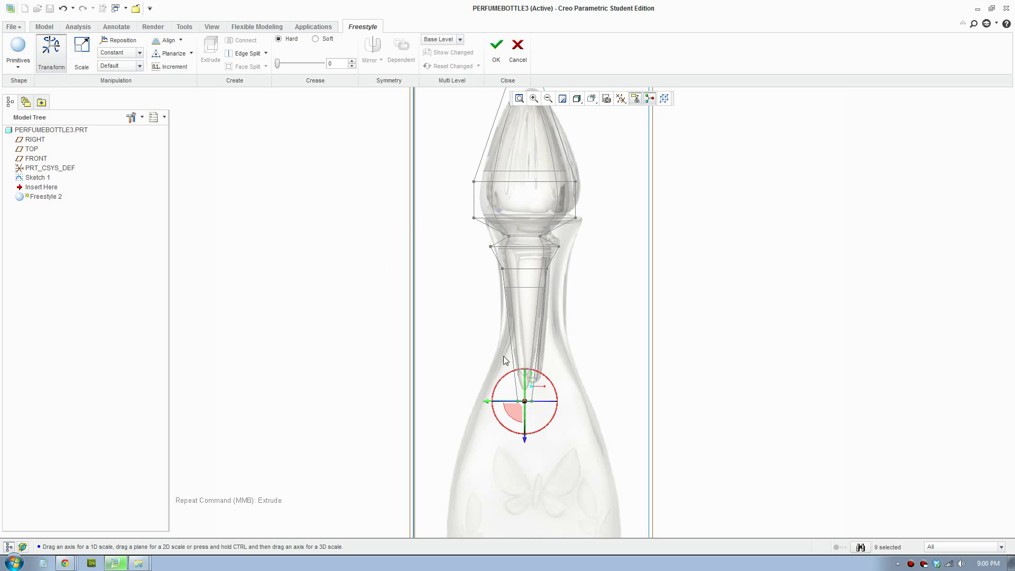
pyautogui.moveTo(527, 444); pyautogui.dragTo(529, 432)
# Split one face of the plug cage with Face Split, then return to a front view
pyautogui.moveTo(577, 362); pyautogui.dragTo(431, 315, button='middle')
pyautogui.click(432, 315)
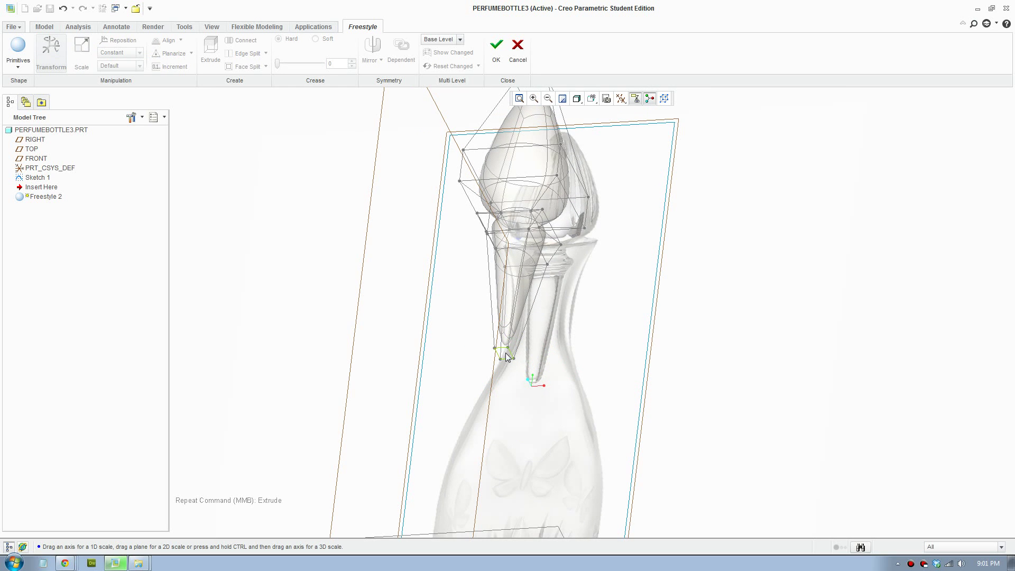
pyautogui.click(506, 357)
pyautogui.click(247, 67)
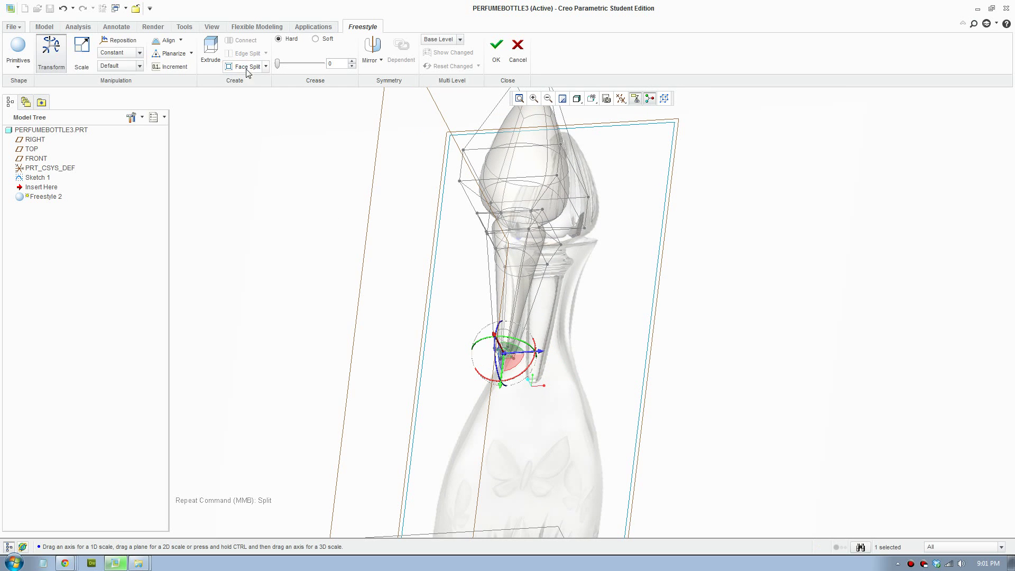
pyautogui.click(344, 253)
pyautogui.moveTo(580, 369); pyautogui.dragTo(634, 406, button='middle')
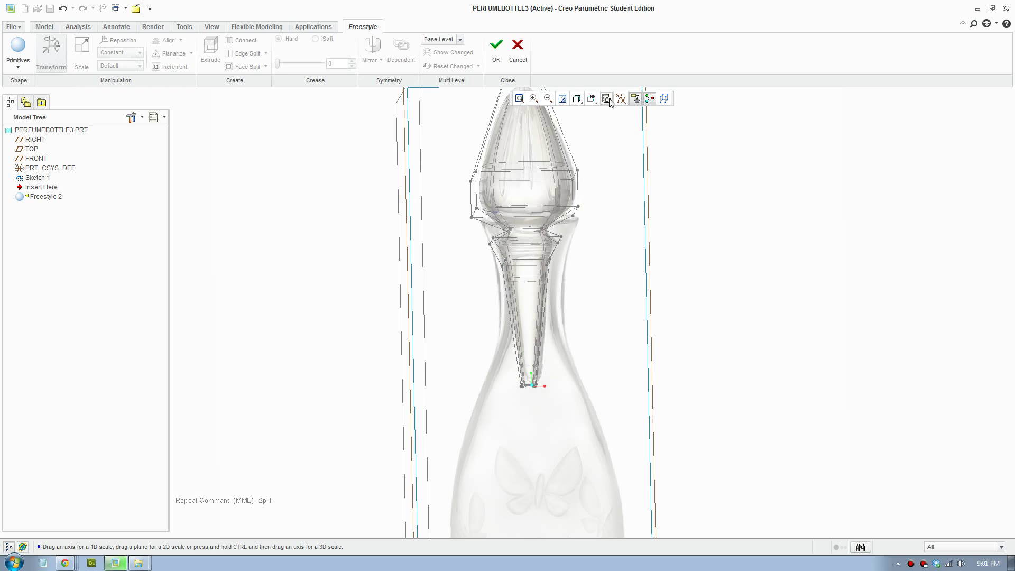
# From the front view, select the plug cage's bottom section and stretch it upward
pyautogui.click(580, 101)
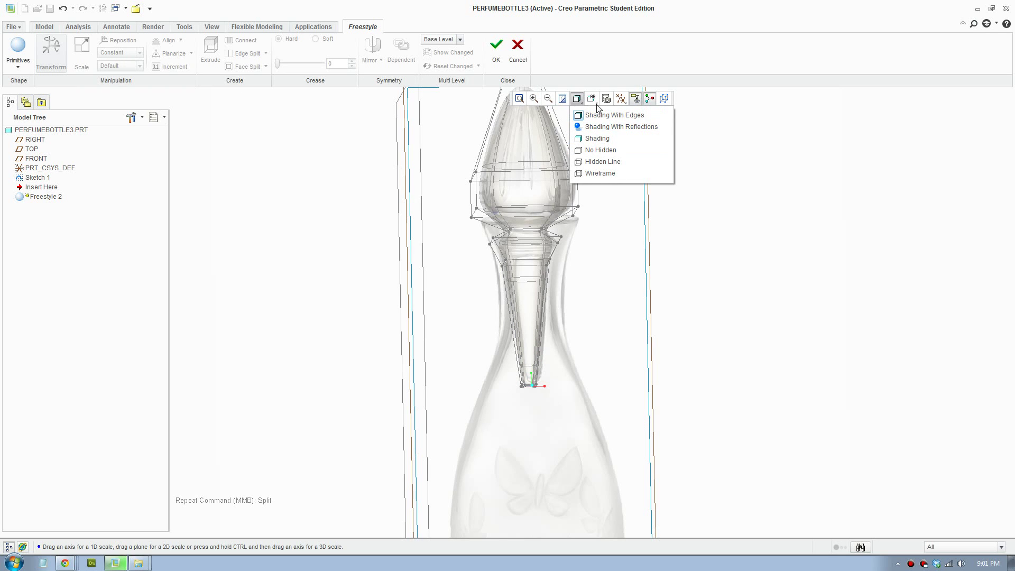
pyautogui.click(592, 99)
pyautogui.click(591, 99)
pyautogui.click(605, 153)
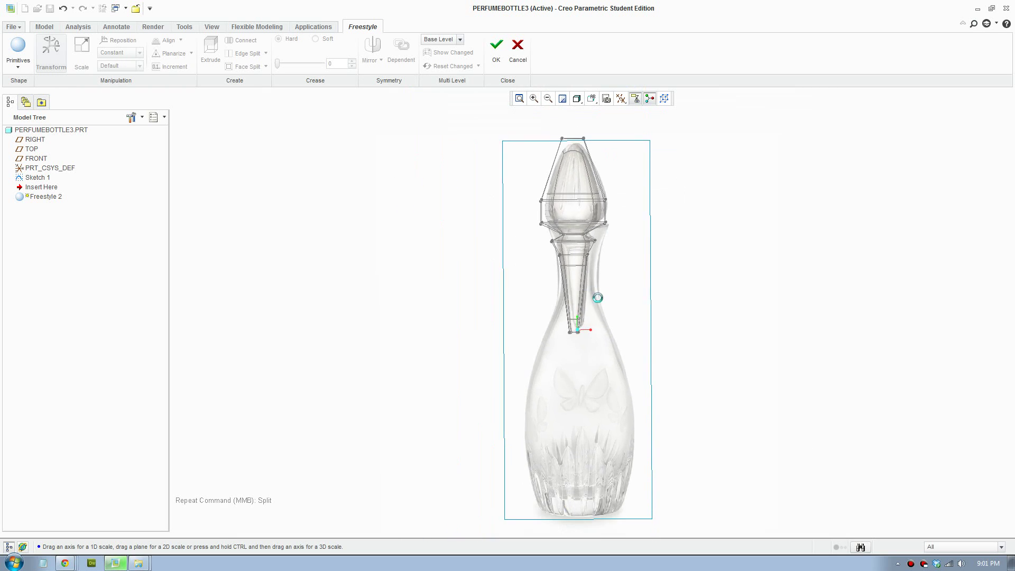
pyautogui.scroll(5, 650, 211)
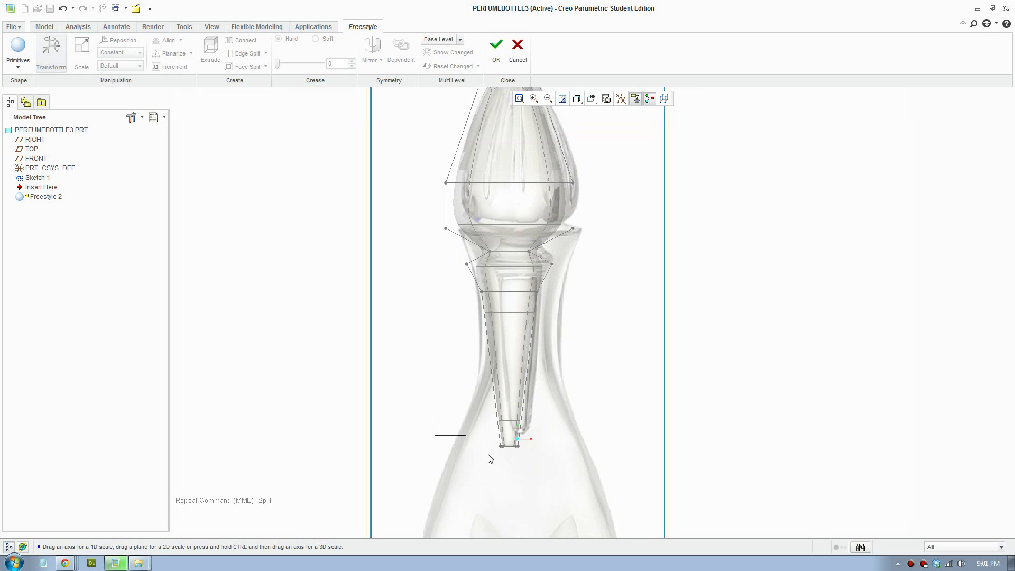
pyautogui.moveTo(491, 459); pyautogui.dragTo(557, 500)
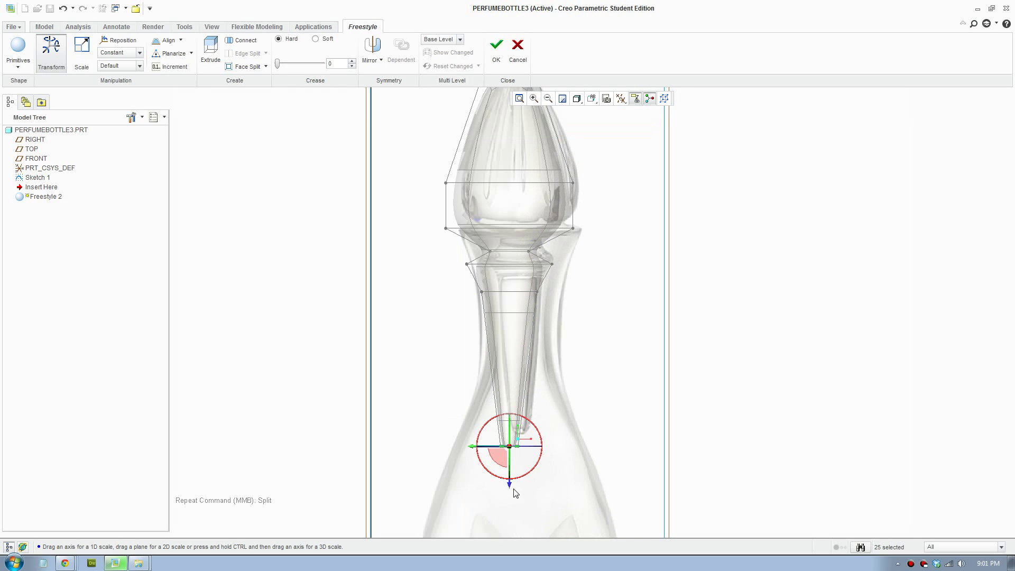
pyautogui.moveTo(513, 476); pyautogui.dragTo(516, 462)
# Raise the cage edge loop just below the stopper top to reshape the head
pyautogui.moveTo(573, 272); pyautogui.dragTo(453, 310)
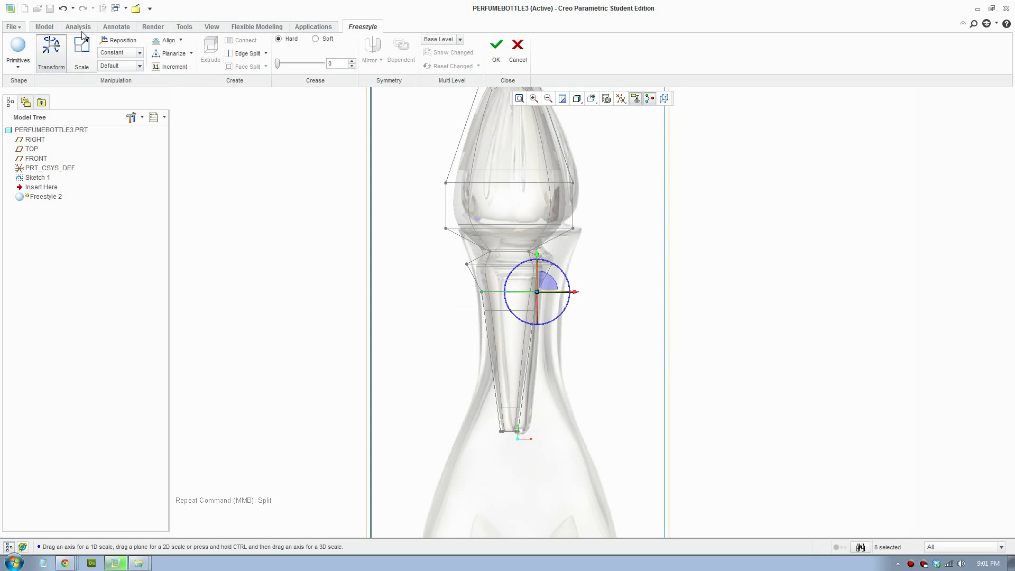
pyautogui.click(80, 50)
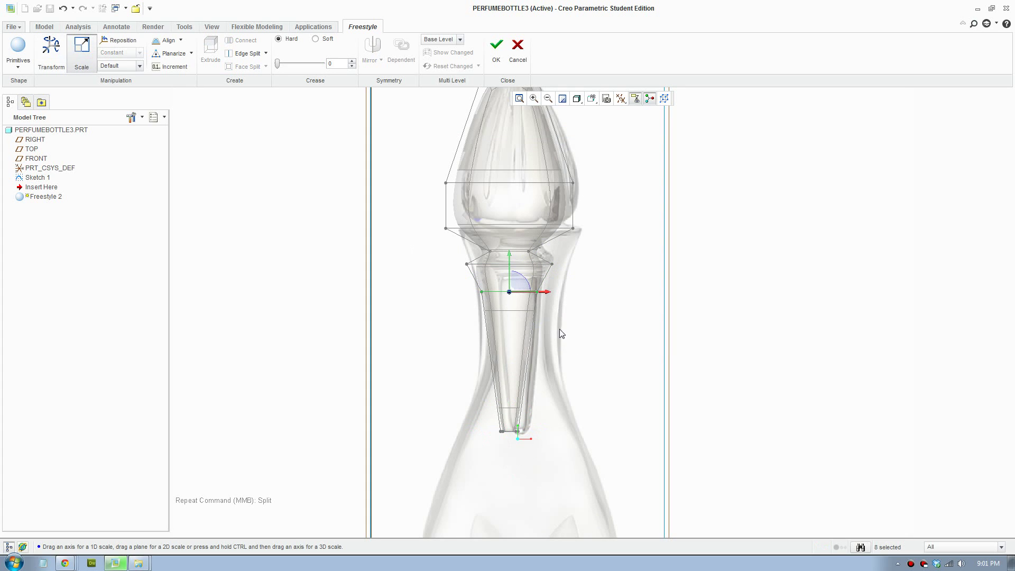
pyautogui.press('Escape')
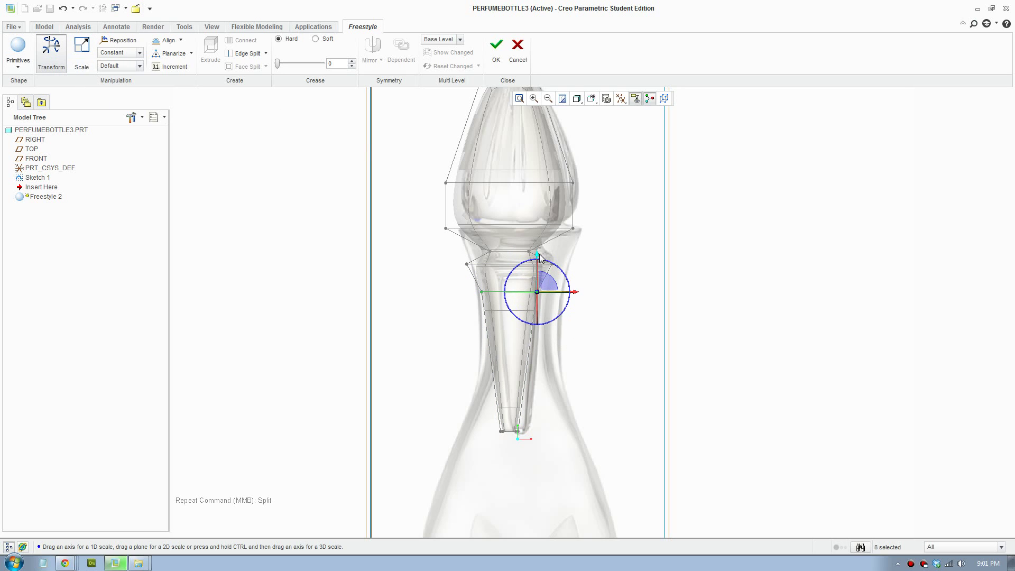
pyautogui.moveTo(437, 247); pyautogui.dragTo(579, 249)
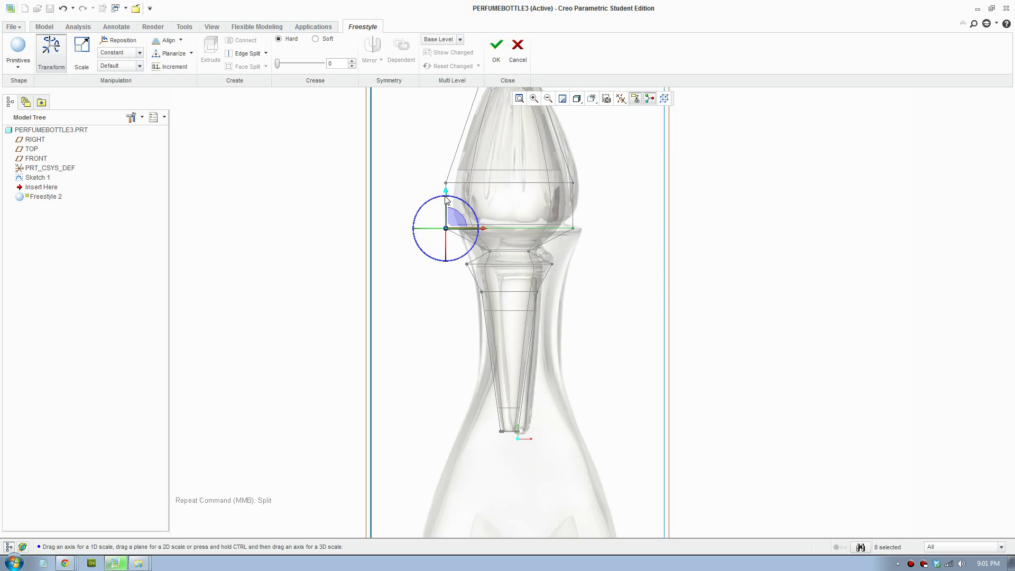
pyautogui.moveTo(446, 196); pyautogui.dragTo(452, 179)
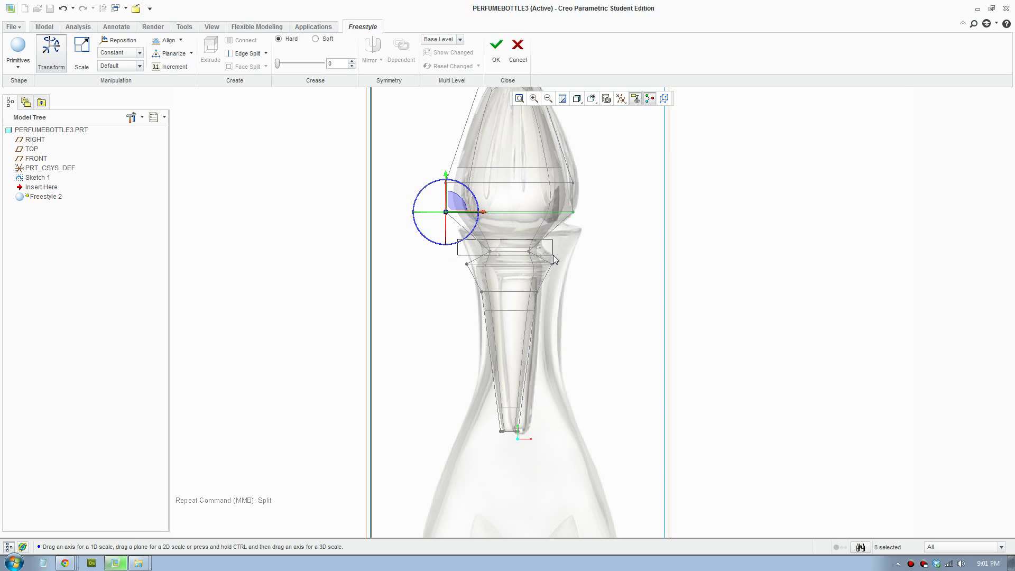
# Raise the stopper's three lower edge loops slightly, then view the cage at an oblique angle
pyautogui.click(539, 251)
pyautogui.moveTo(529, 218); pyautogui.dragTo(529, 209)
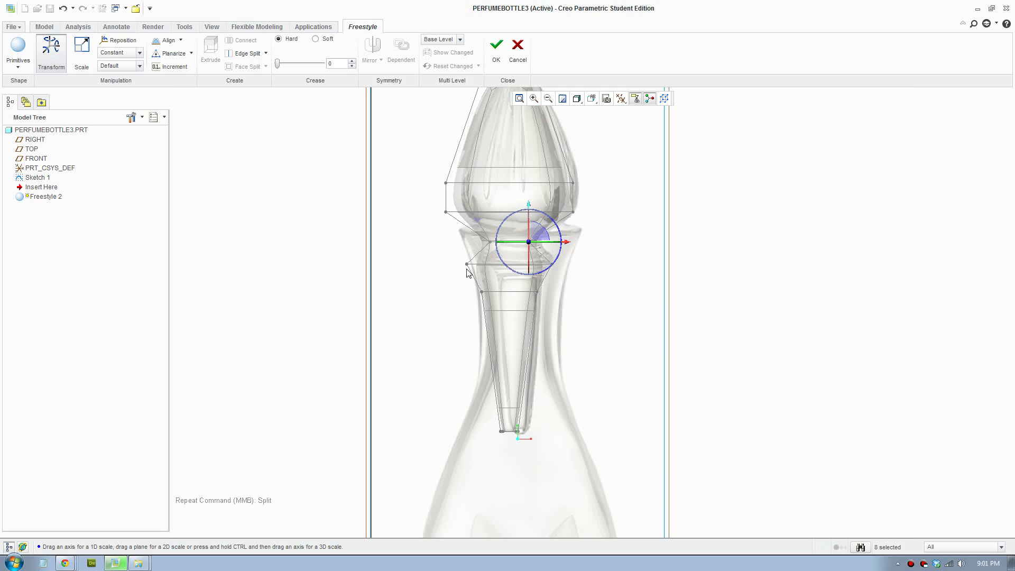
pyautogui.click(564, 276)
pyautogui.moveTo(552, 232); pyautogui.dragTo(554, 227)
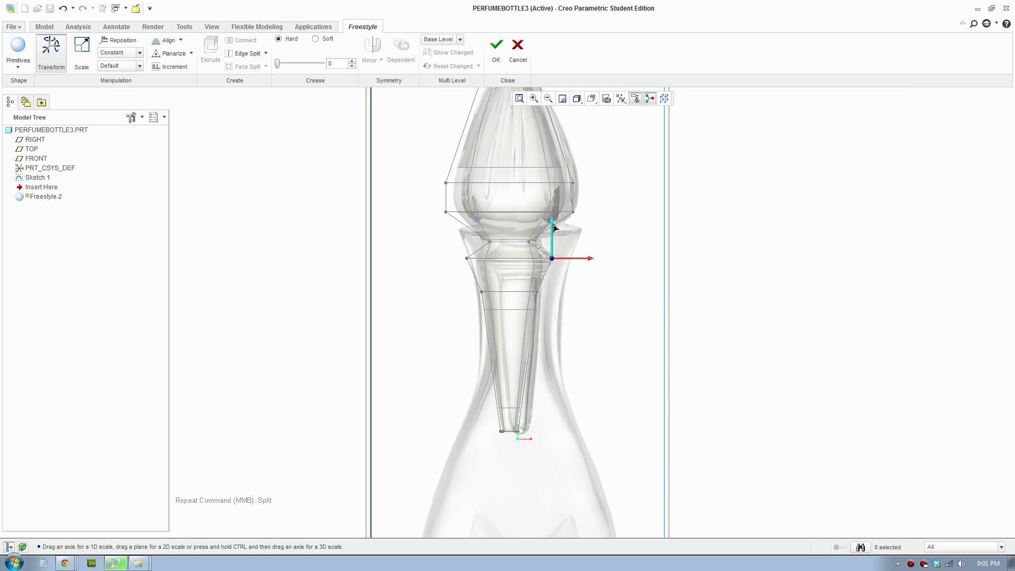
pyautogui.moveTo(452, 277); pyautogui.dragTo(573, 317)
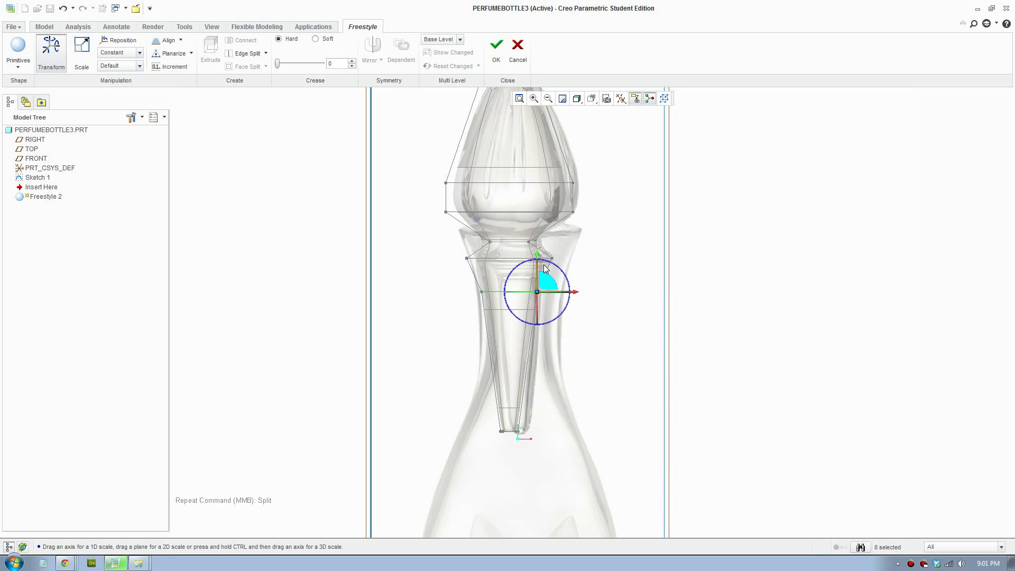
pyautogui.moveTo(538, 257); pyautogui.dragTo(540, 247)
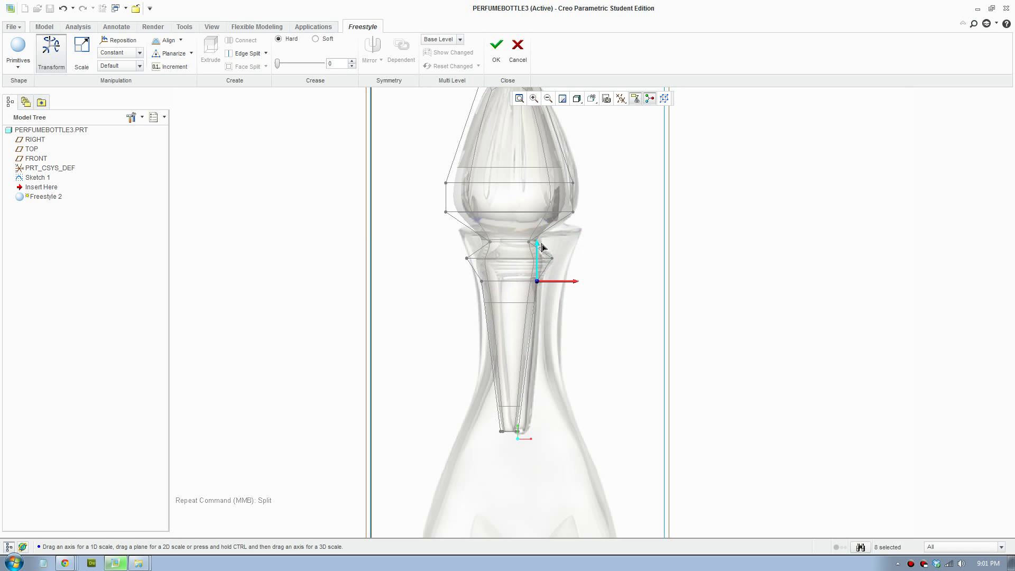
pyautogui.moveTo(599, 339); pyautogui.dragTo(593, 352, button='middle')
# Scale the stopper cage's waist loop to make it slightly narrower
pyautogui.click(81, 53)
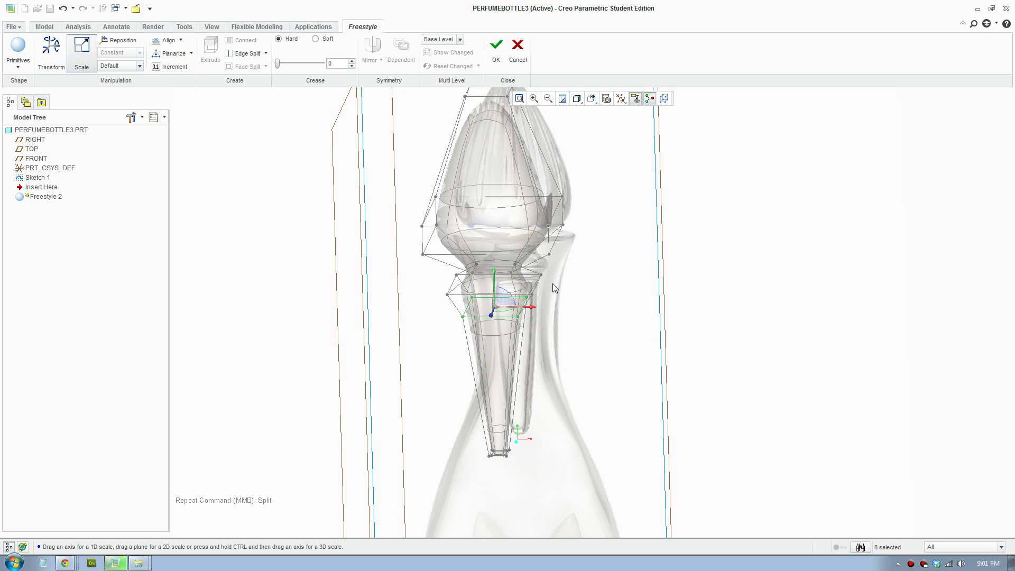
pyautogui.scroll(-1, 569, 336)
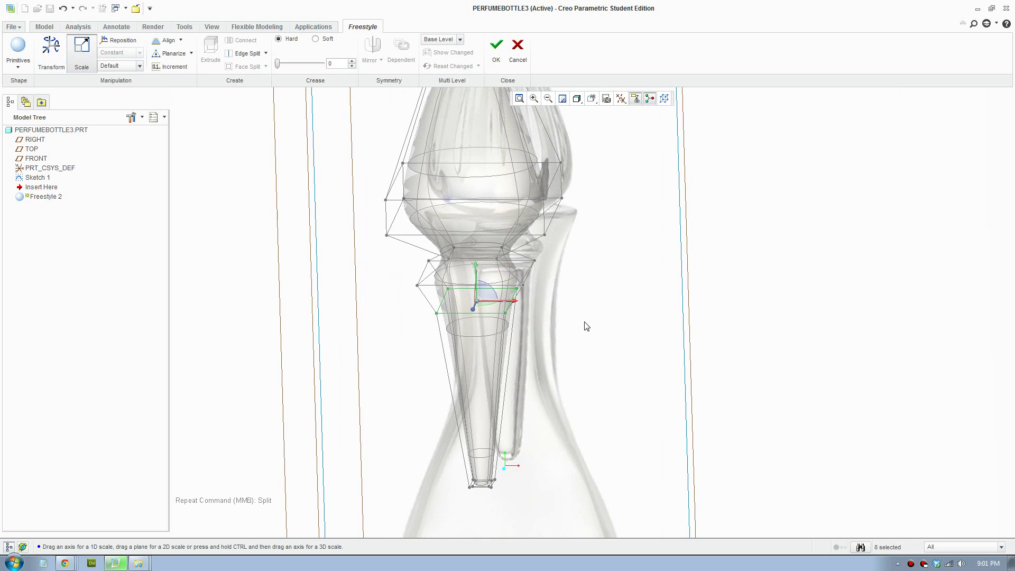
pyautogui.moveTo(586, 326); pyautogui.dragTo(590, 308, button='middle')
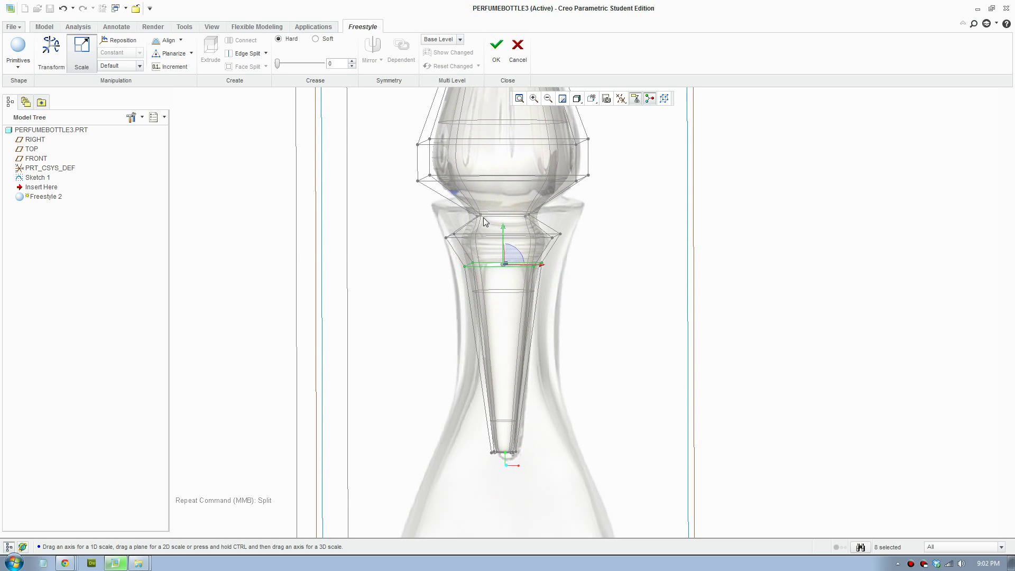
pyautogui.moveTo(485, 221)
pyautogui.mouseDown(button='middle')
pyautogui.moveTo(555, 272)
pyautogui.moveTo(555, 296)
pyautogui.mouseUp(button='middle')
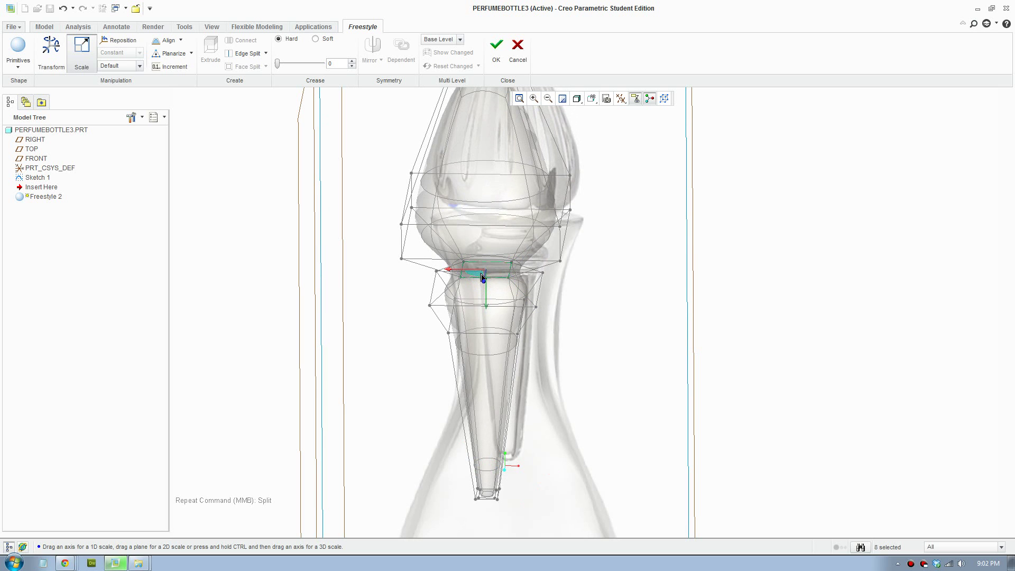
pyautogui.moveTo(482, 276); pyautogui.dragTo(486, 275)
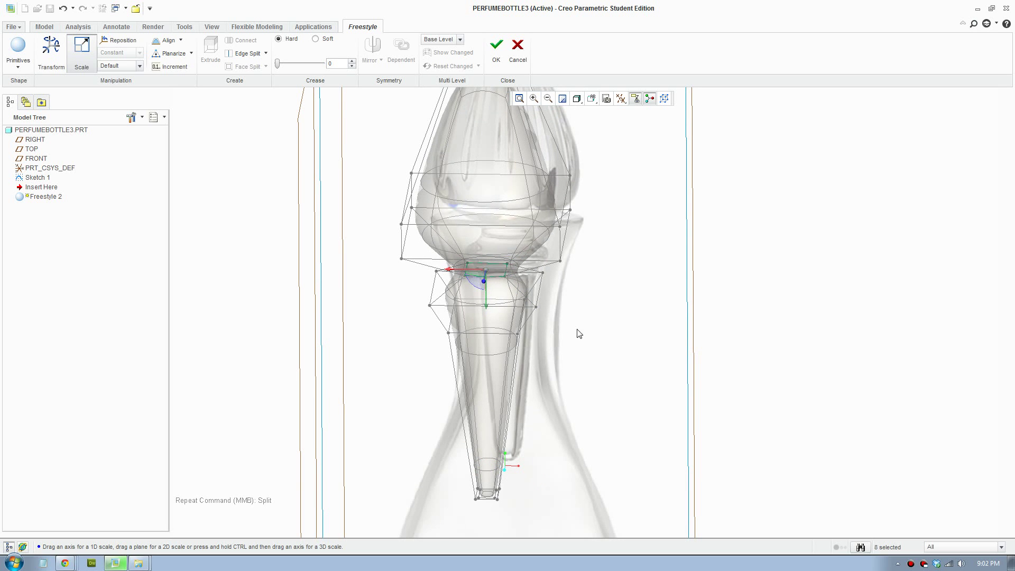
pyautogui.moveTo(579, 333); pyautogui.dragTo(585, 307, button='middle')
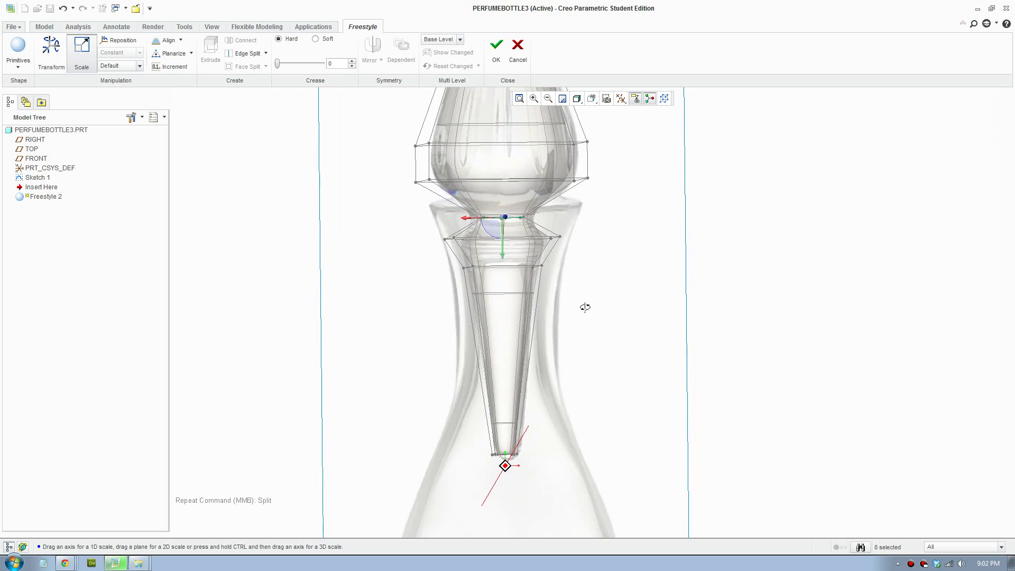
# Raise the stopper's top vertices a little, then return to the FRONT orientation
pyautogui.scroll(-2, 585, 309)
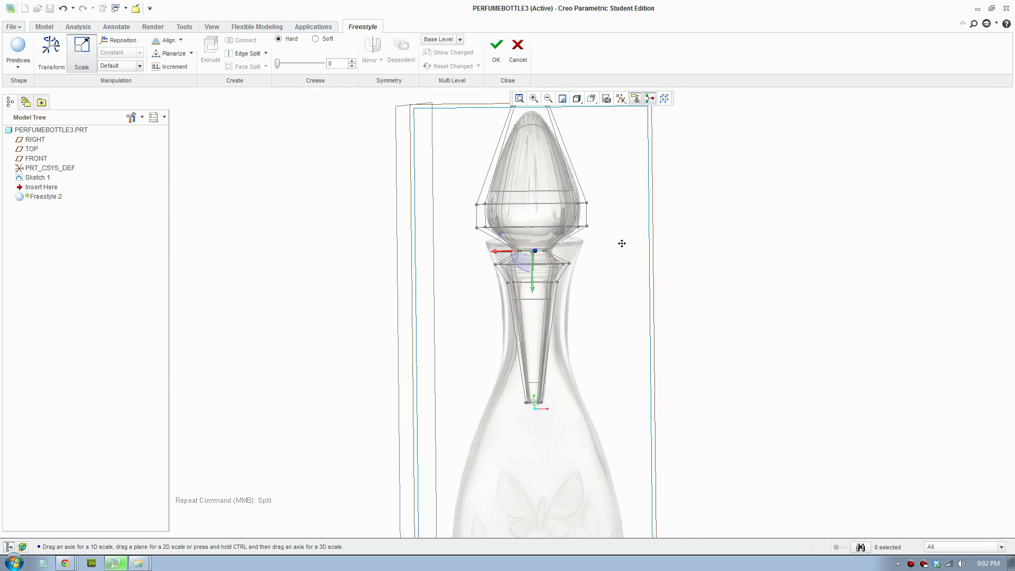
pyautogui.moveTo(622, 243); pyautogui.dragTo(604, 284, button='middle')
pyautogui.scroll(2, 592, 301)
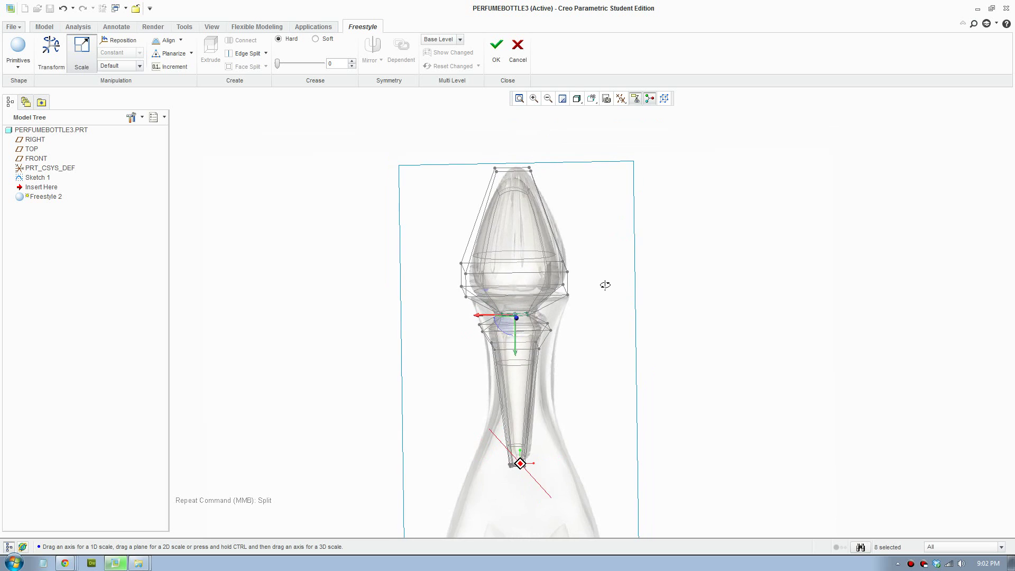
pyautogui.moveTo(487, 157); pyautogui.dragTo(560, 208)
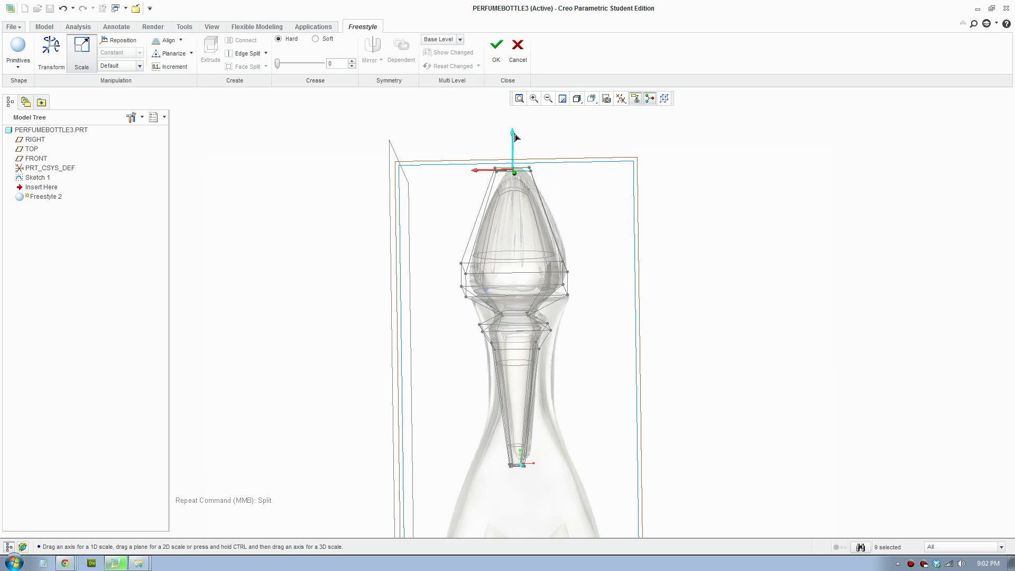
pyautogui.click(60, 43)
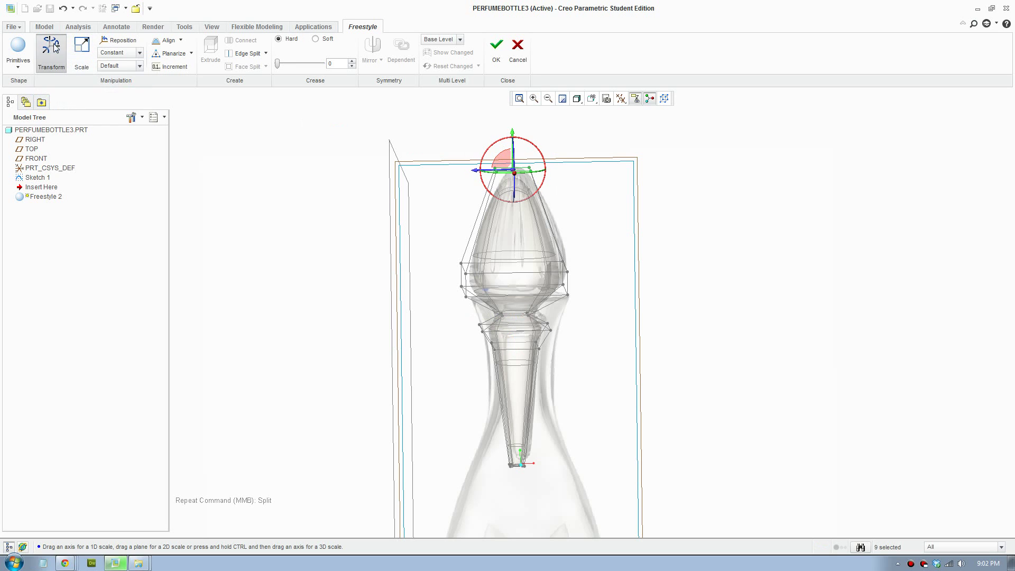
pyautogui.moveTo(515, 132); pyautogui.dragTo(519, 129)
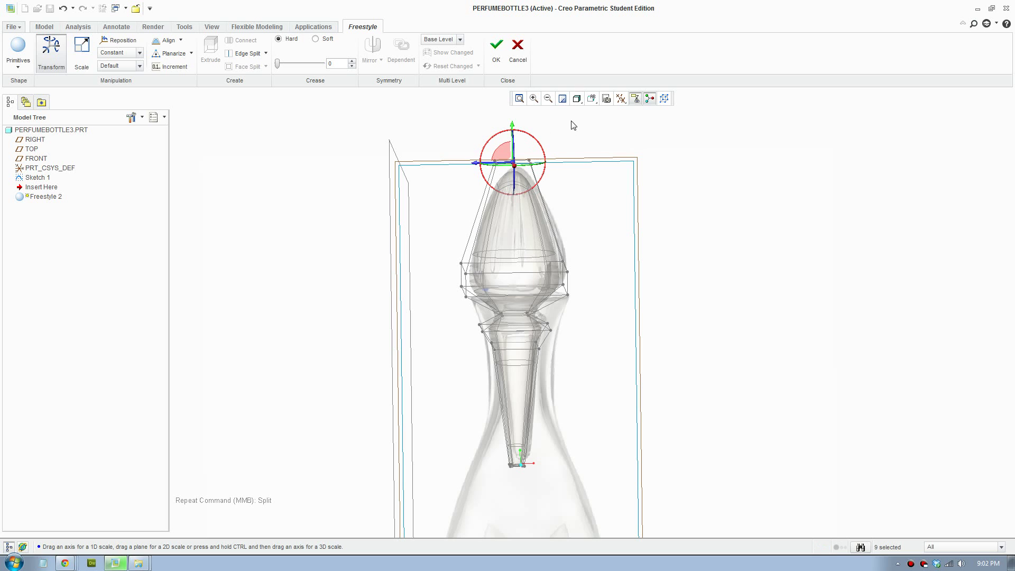
pyautogui.click(591, 100)
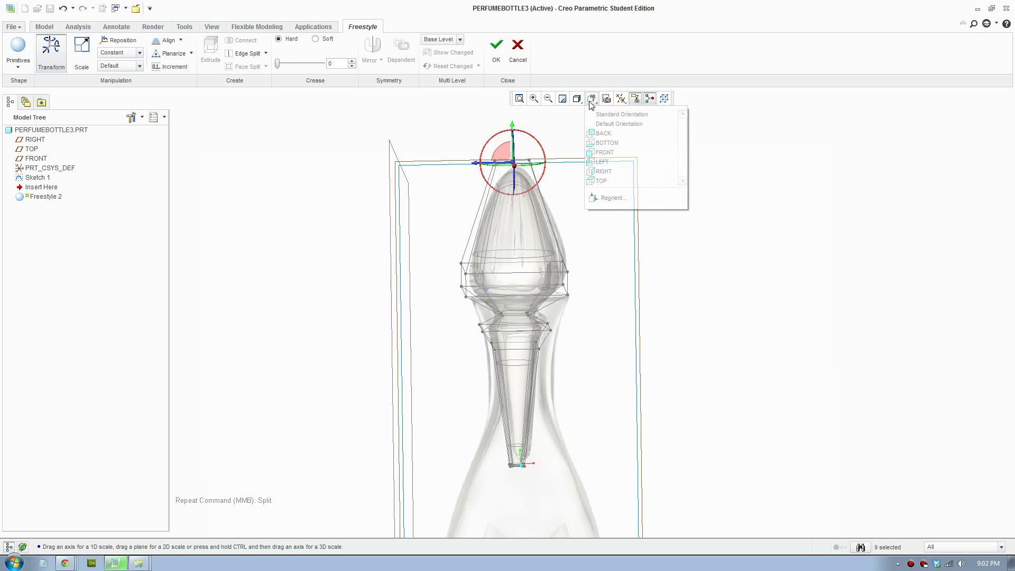
pyautogui.click(605, 152)
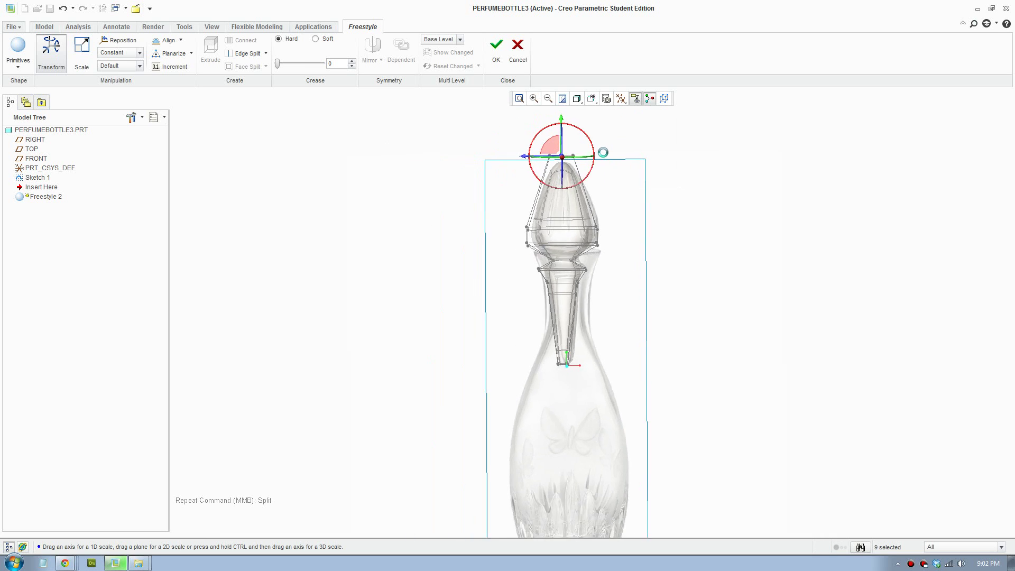
# Finish the Freestyle 2 stopper feature with OK and select the stopper surface
pyautogui.click(497, 50)
pyautogui.moveTo(621, 274); pyautogui.dragTo(659, 278, button='middle')
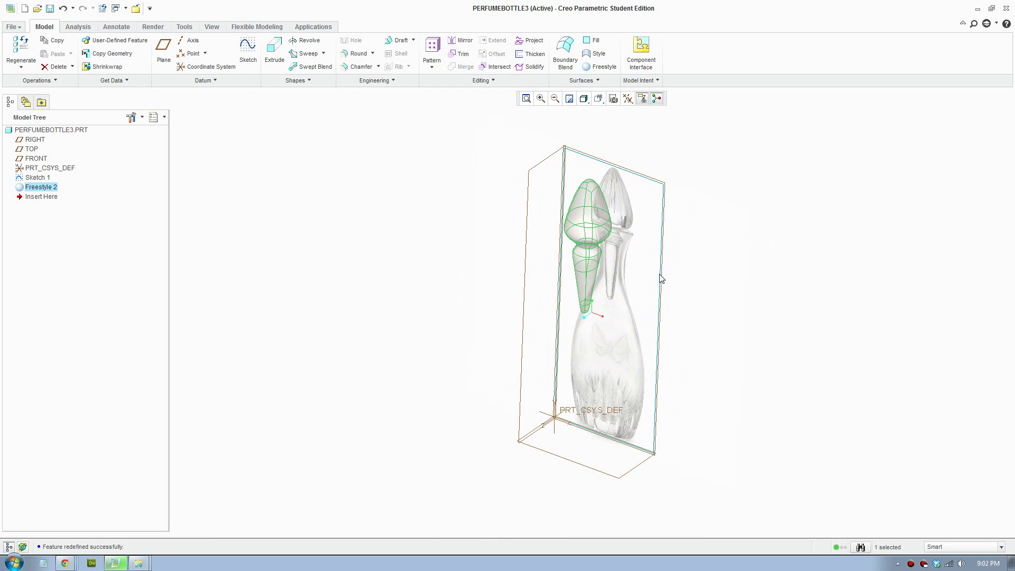
pyautogui.click(555, 243)
pyautogui.click(587, 230)
# Set the display style to Shading and bring up the Render tab
pyautogui.click(583, 99)
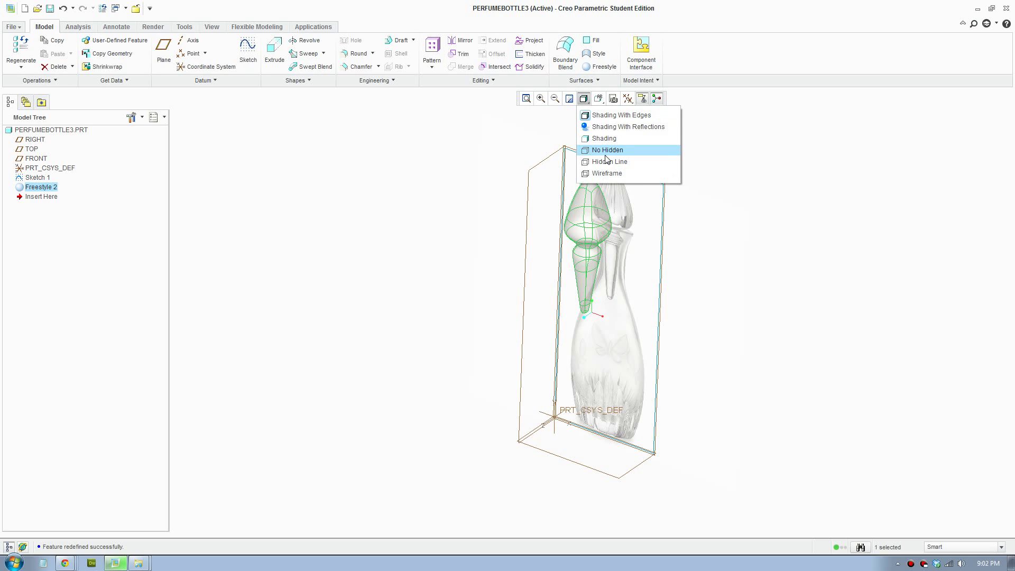
pyautogui.click(602, 137)
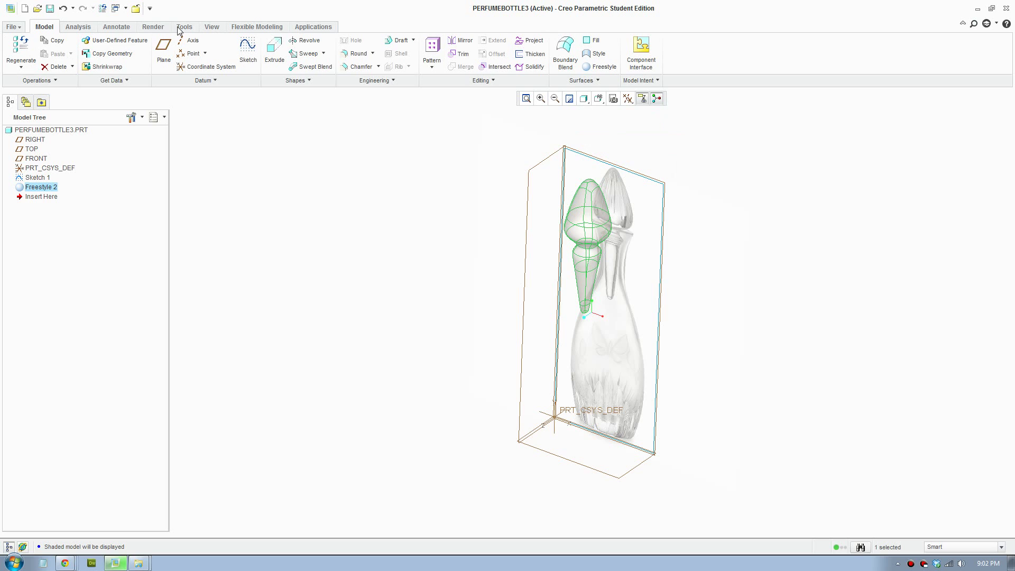
pyautogui.click(159, 27)
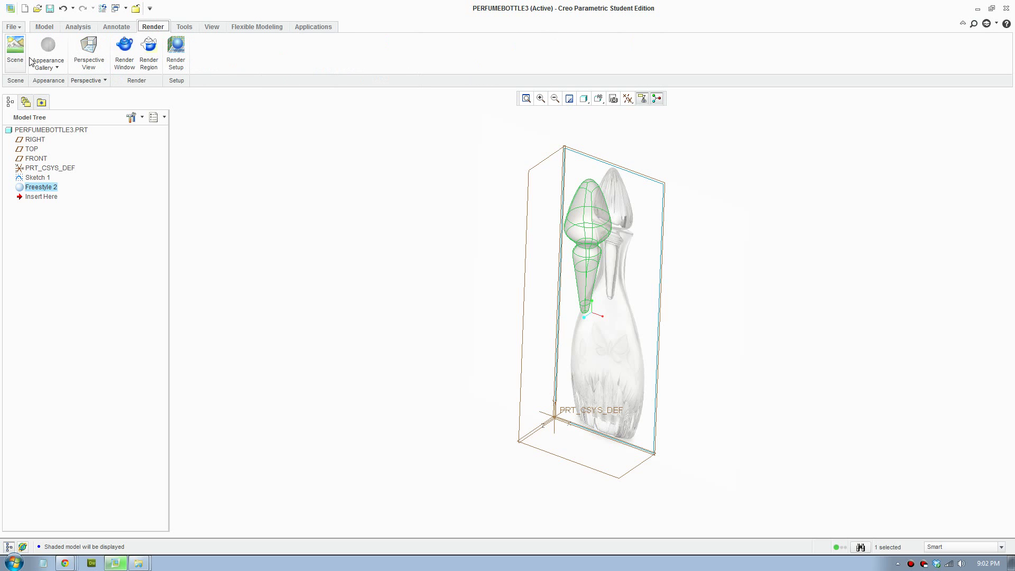
pyautogui.click(43, 27)
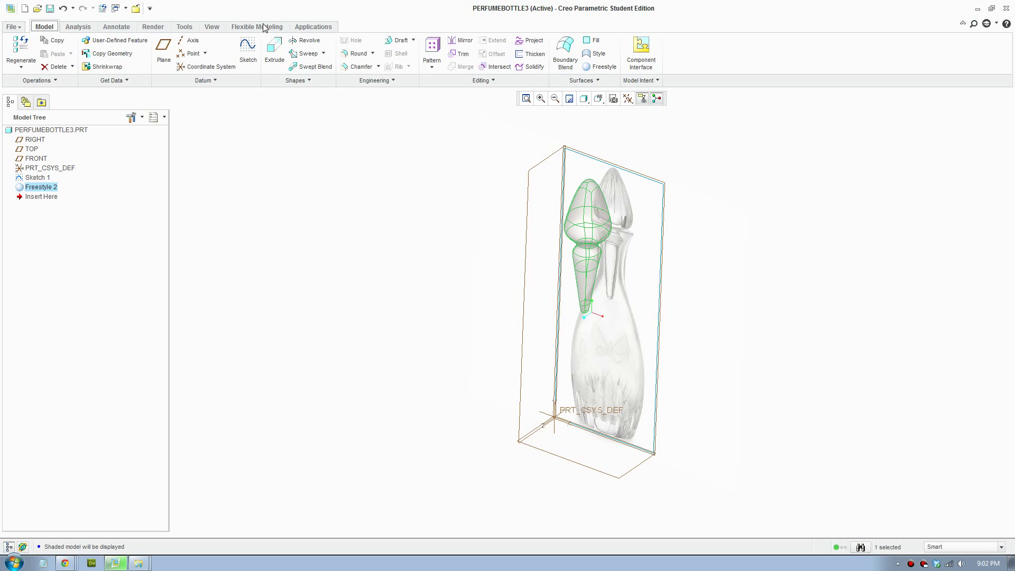
pyautogui.click(416, 310)
pyautogui.click(153, 27)
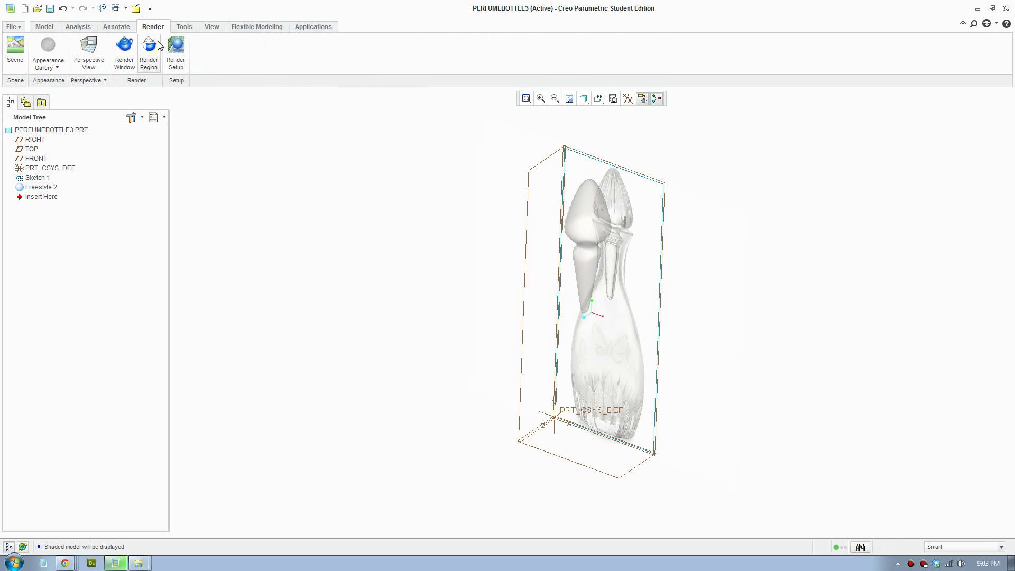
# Apply the red appearance from the gallery to the stopper, using the Part selection filter
pyautogui.click(51, 67)
pyautogui.click(64, 165)
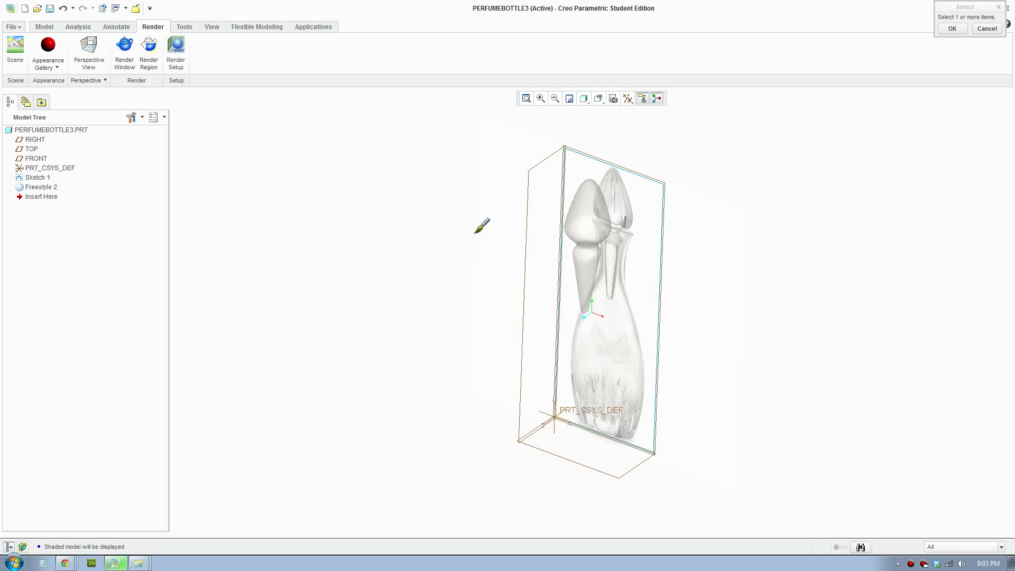
pyautogui.click(949, 550)
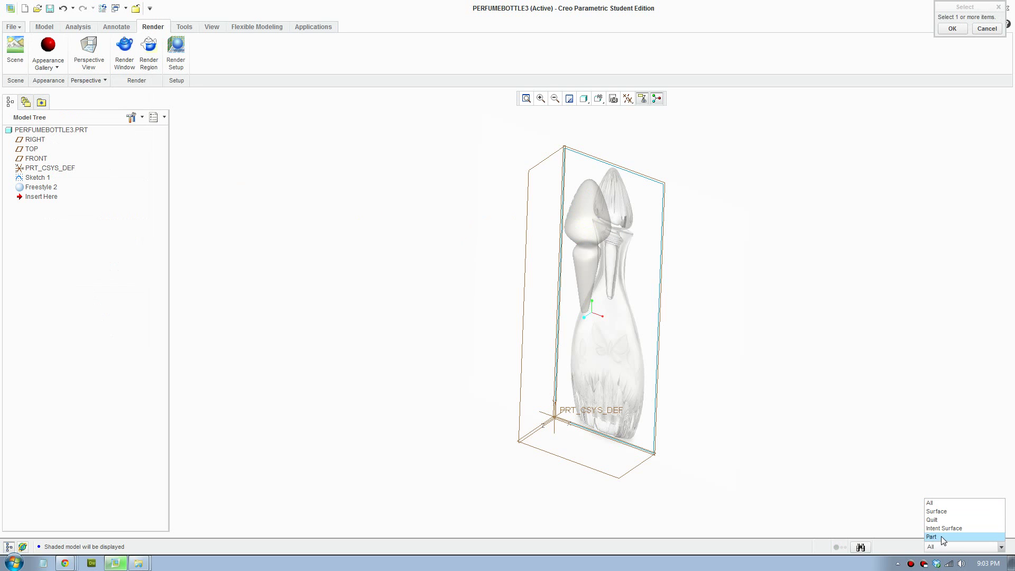
pyautogui.click(941, 540)
pyautogui.click(596, 242)
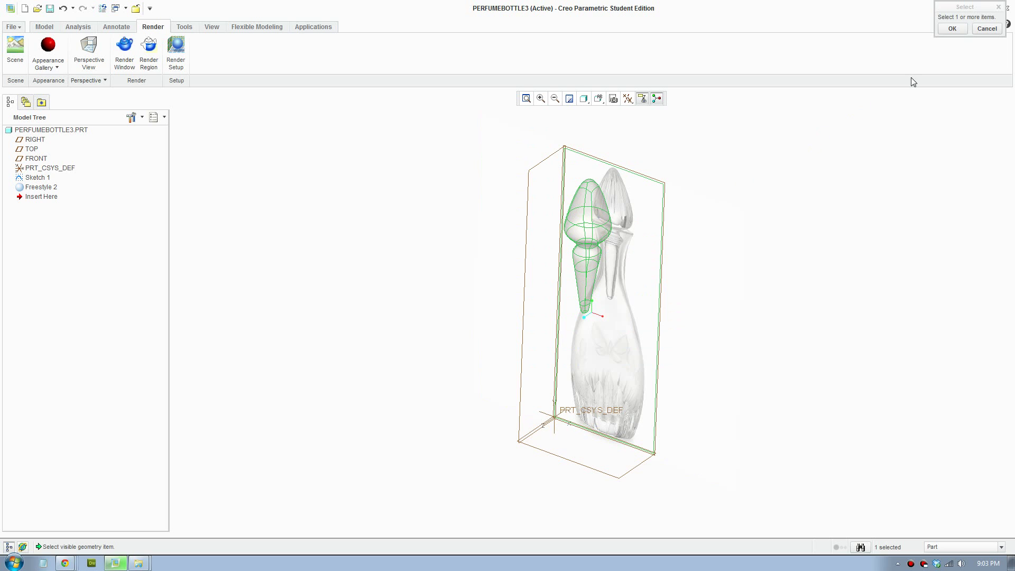
pyautogui.click(951, 28)
pyautogui.moveTo(727, 297); pyautogui.dragTo(741, 274, button='middle')
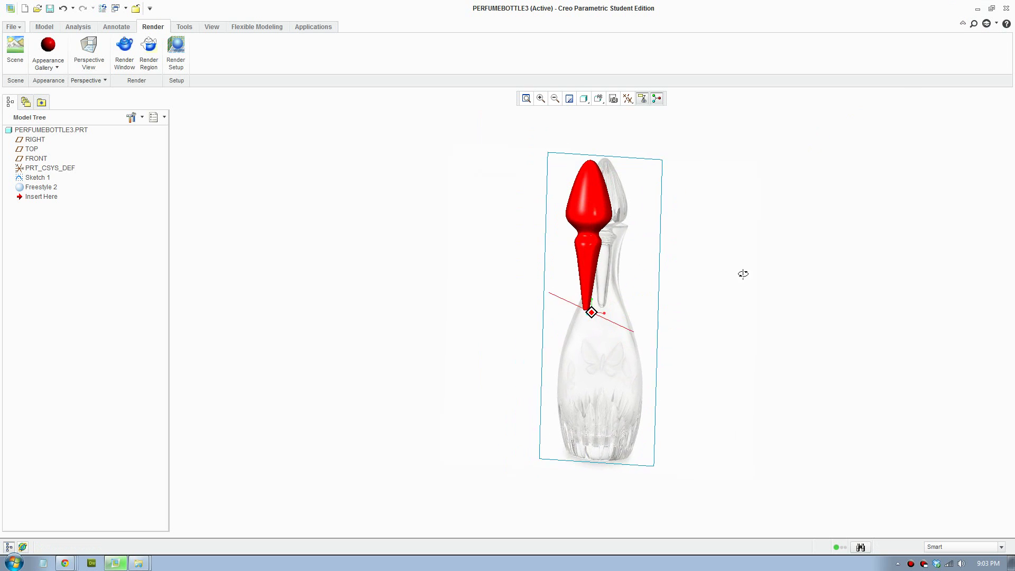
# Select Freestyle 2 in the Model Tree and orbit the red-stoppered bottle to review it
pyautogui.click(33, 188)
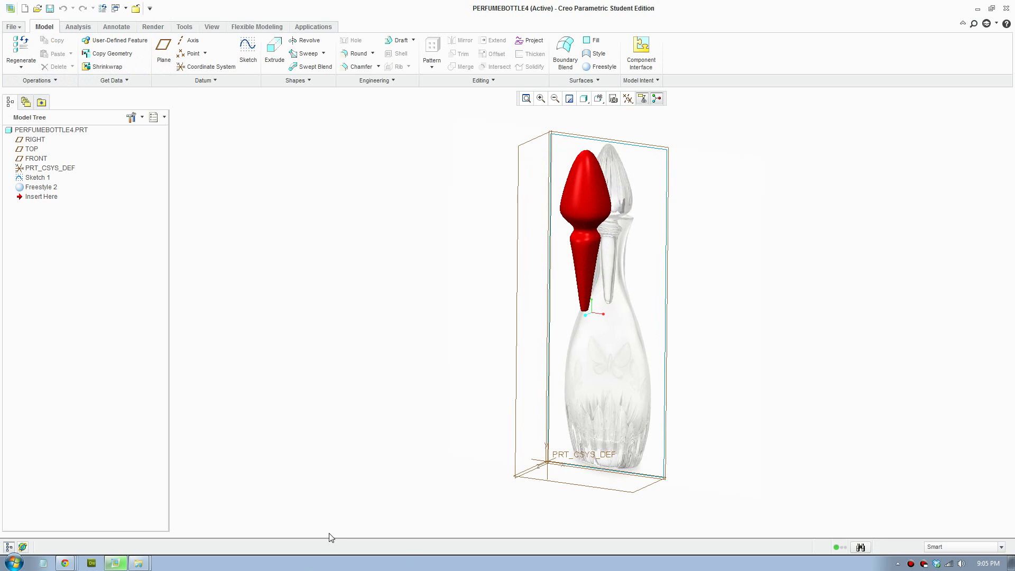
pyautogui.moveTo(481, 324); pyautogui.dragTo(461, 284, button='middle')
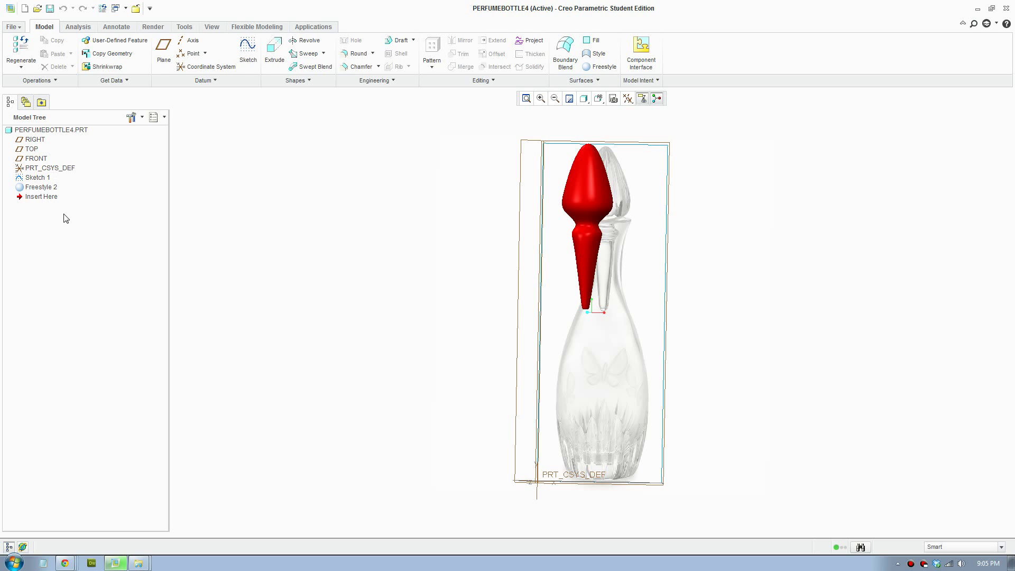
pyautogui.moveTo(619, 231)
pyautogui.mouseDown(button='middle')
pyautogui.moveTo(650, 240)
pyautogui.moveTo(613, 234)
pyautogui.mouseUp(button='middle')
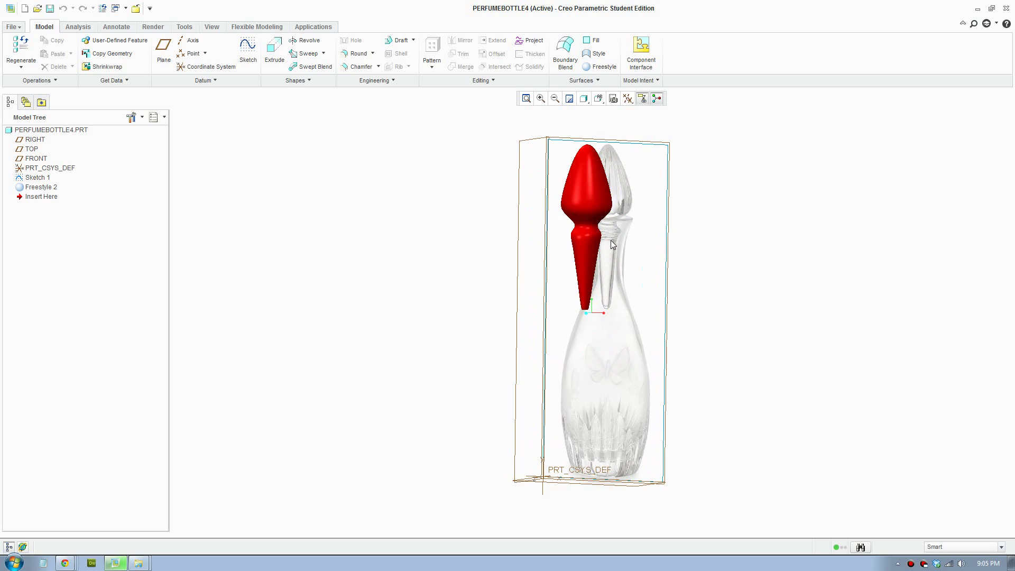